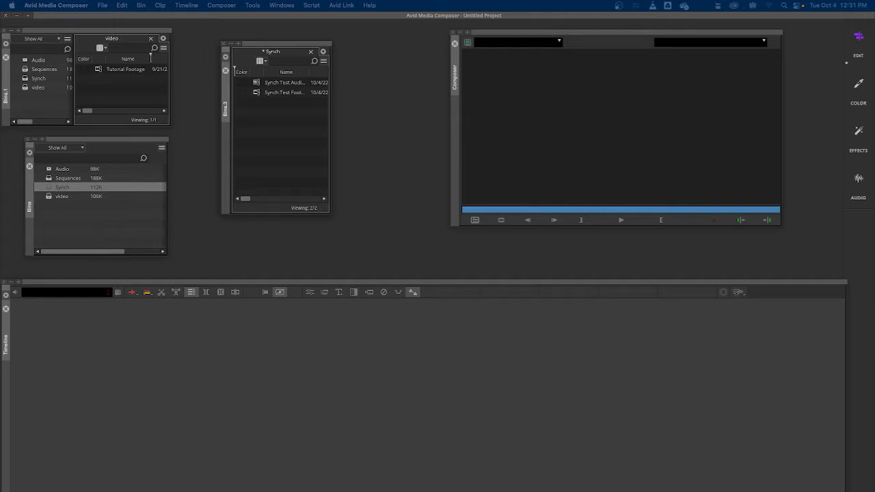
# Step: Create a new sequence in the Synch bin by placing the Synch Test Footage clip in the empty timeline
pyautogui.click(256, 94)
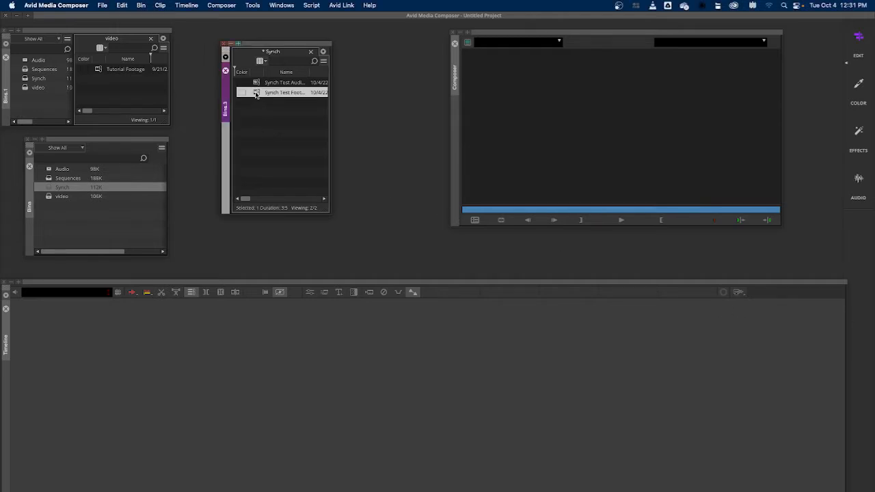
pyautogui.moveTo(243, 241); pyautogui.dragTo(229, 435)
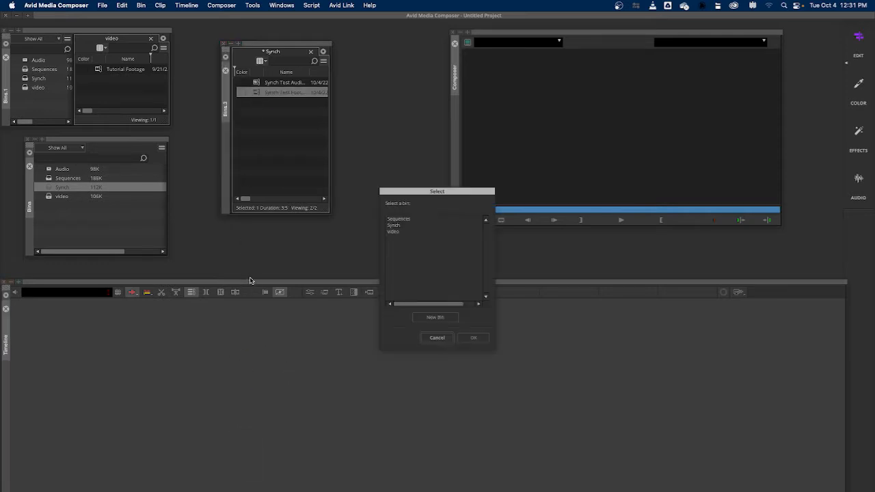
pyautogui.click(395, 226)
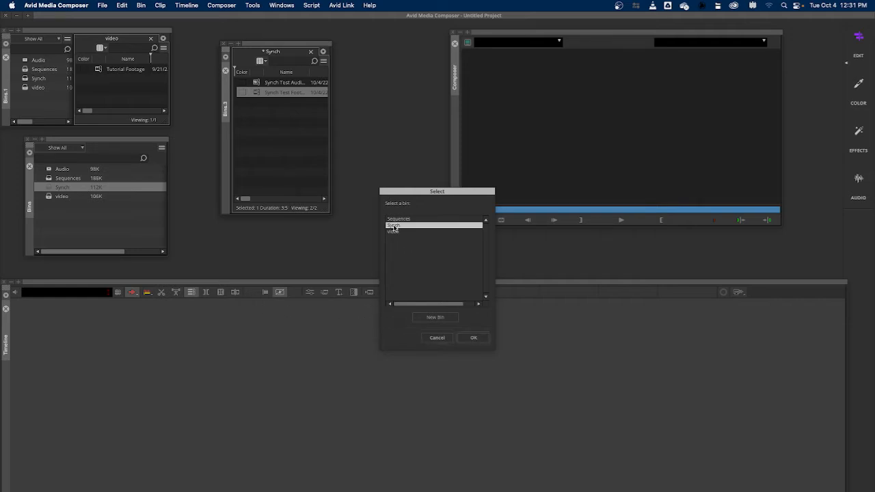
pyautogui.click(474, 339)
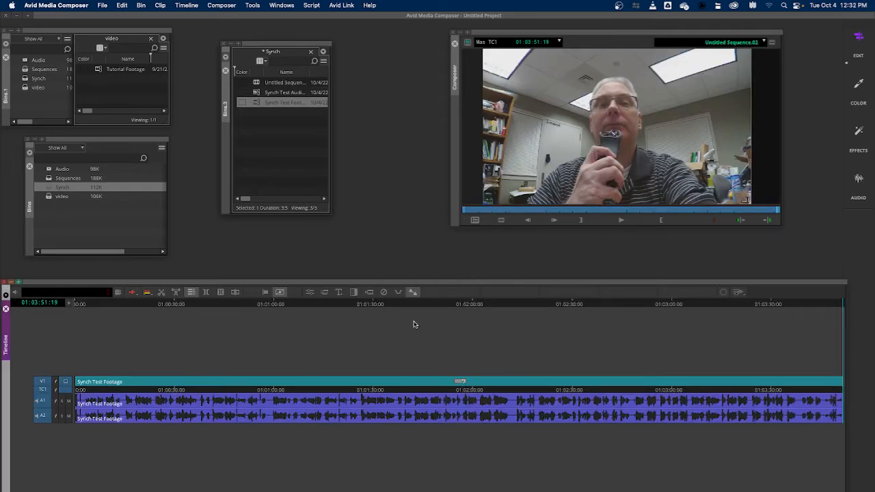
# Step: Return to the start of the sequence and play the first seconds of the footage with its original audio
pyautogui.moveTo(843, 305); pyautogui.dragTo(19, 243)
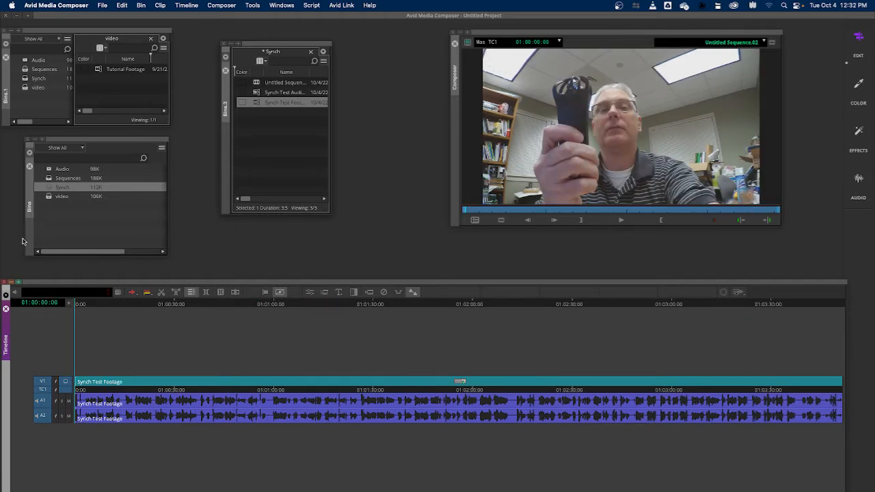
pyautogui.press('space')
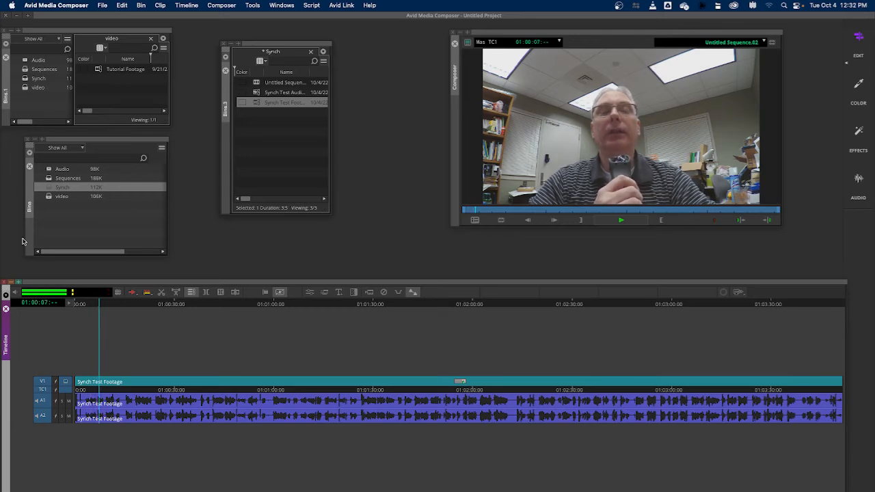
pyautogui.press('space')
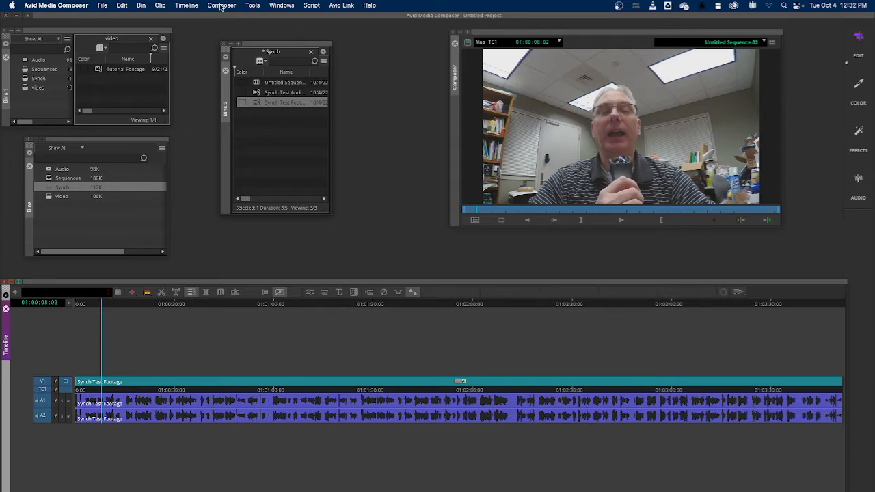
# Step: Add two new mono audio tracks to the sequence
pyautogui.click(193, 8)
pyautogui.moveTo(193, 20)
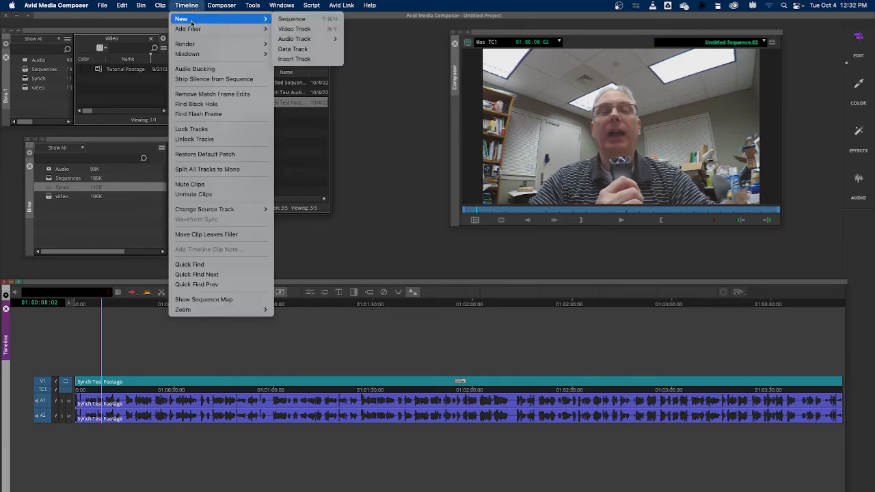
pyautogui.moveTo(300, 39)
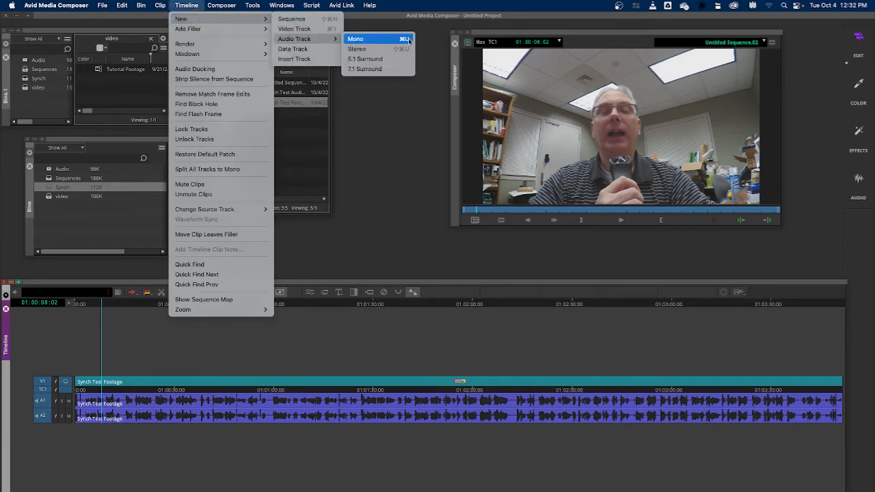
pyautogui.click(376, 40)
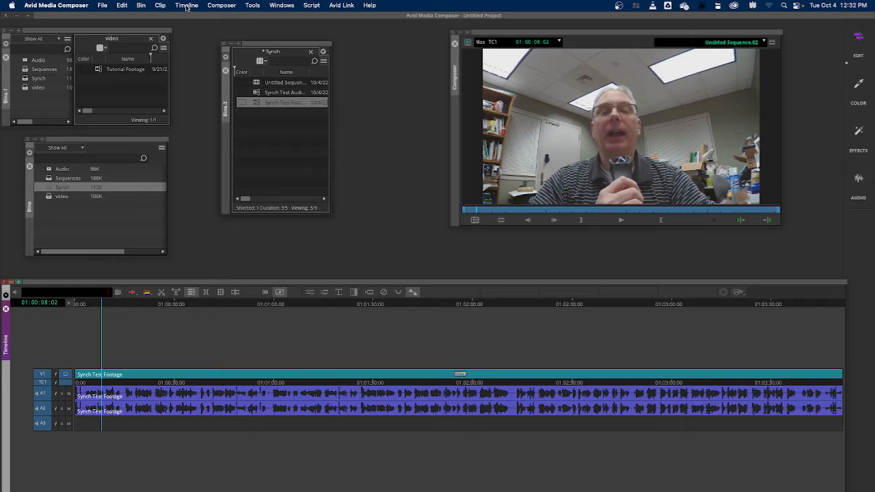
pyautogui.click(186, 7)
pyautogui.moveTo(193, 19)
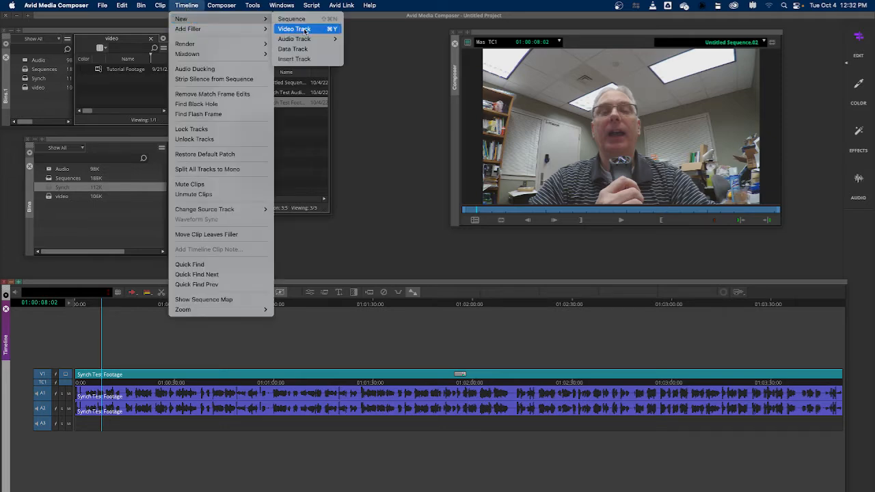
pyautogui.moveTo(300, 39)
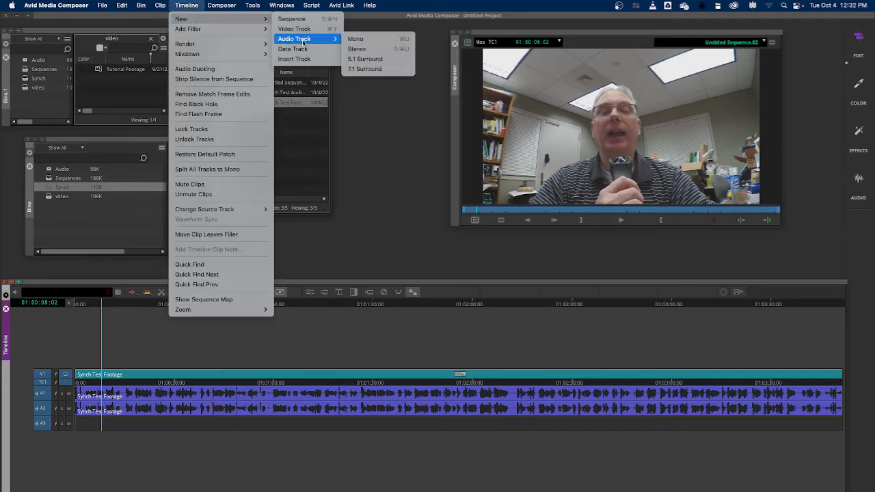
pyautogui.click(365, 40)
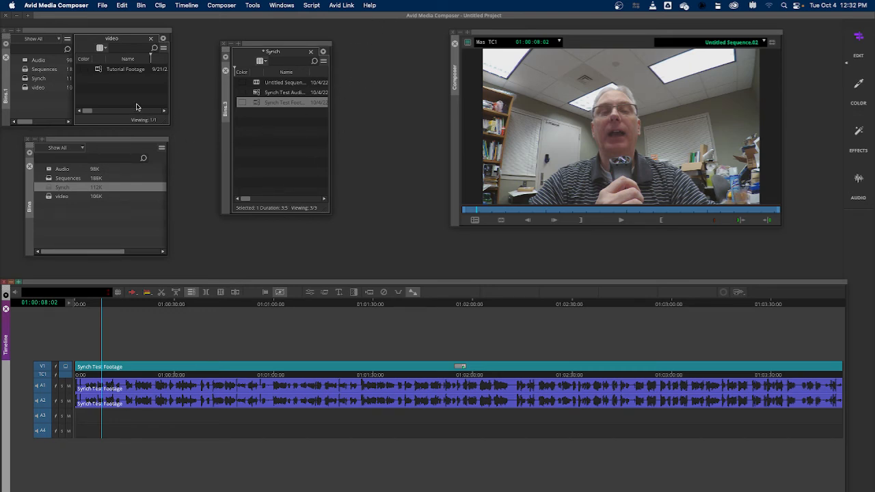
# Step: Place the Synch Test Audio File on tracks A3 and A4 at the sequence start and play the opening seconds
pyautogui.click(277, 135)
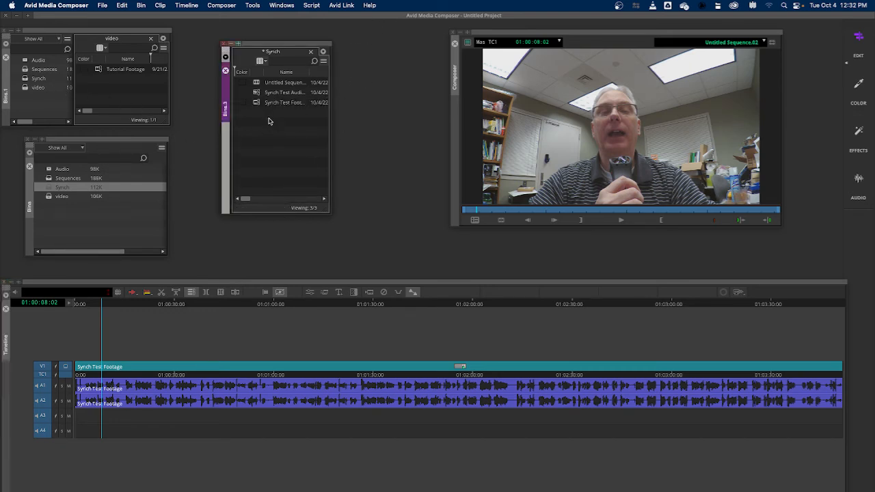
pyautogui.click(258, 93)
pyautogui.moveTo(258, 93); pyautogui.dragTo(78, 414)
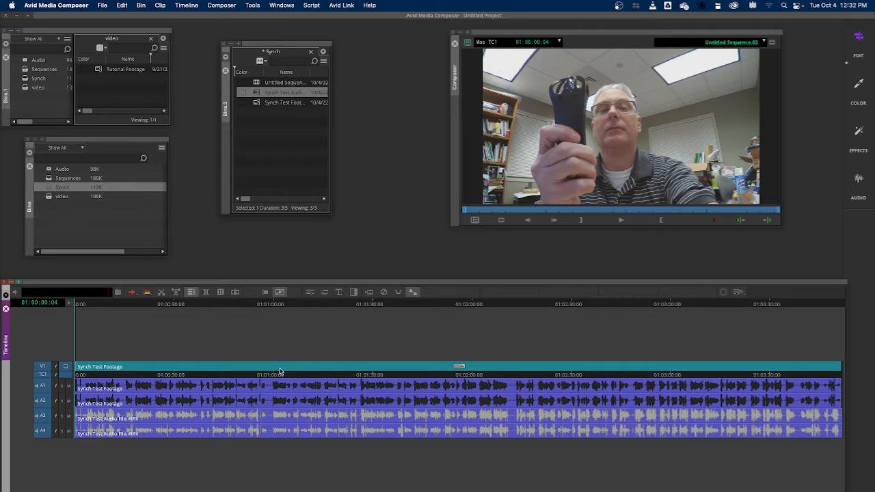
pyautogui.press('space')
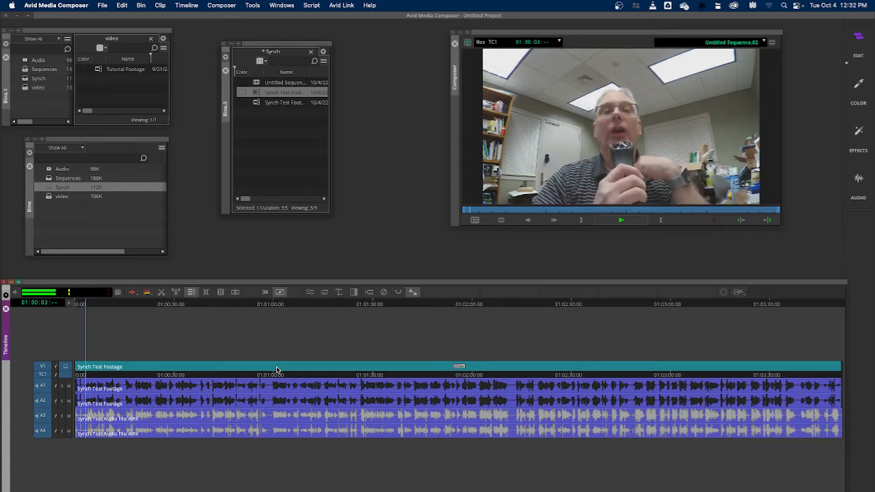
pyautogui.press('space')
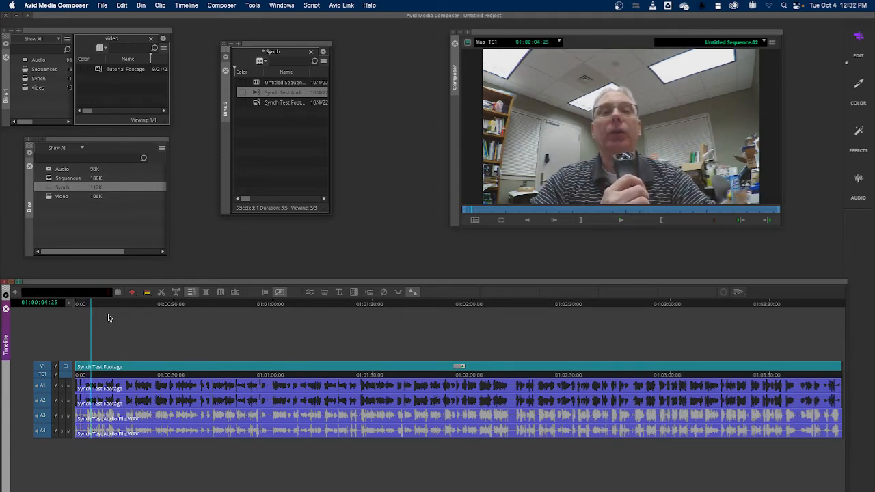
# Step: Switch the timeline's segment mode to the yellow arrow
pyautogui.click(134, 295)
pyautogui.rightClick(133, 295)
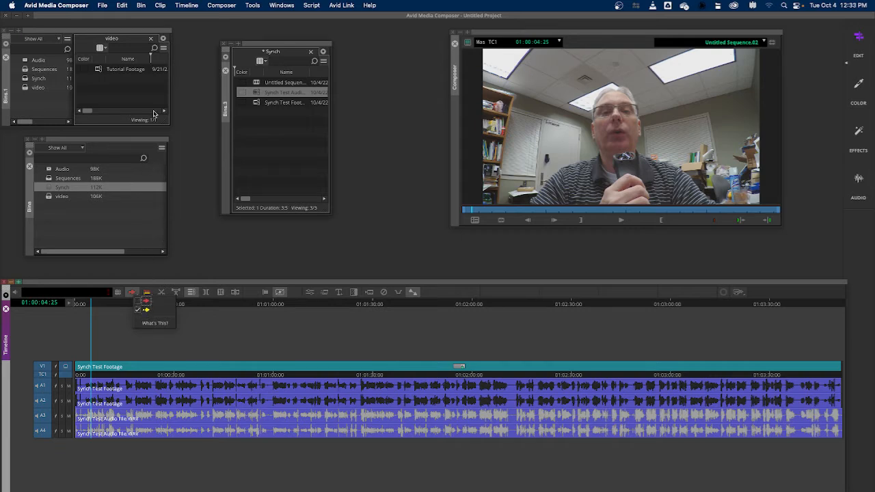
pyautogui.click(190, 137)
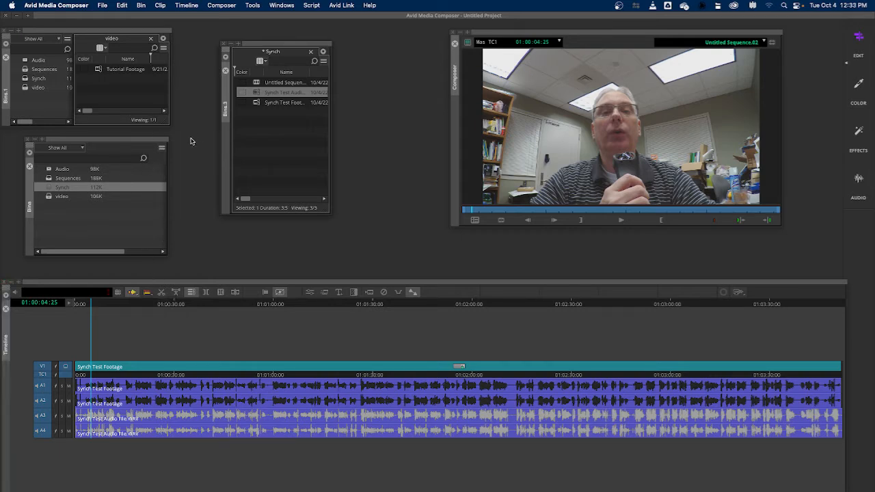
# Step: Try to apply Waveform Sync with only the Synch Test Audio File segments on A3 and A4 selected
pyautogui.click(91, 425)
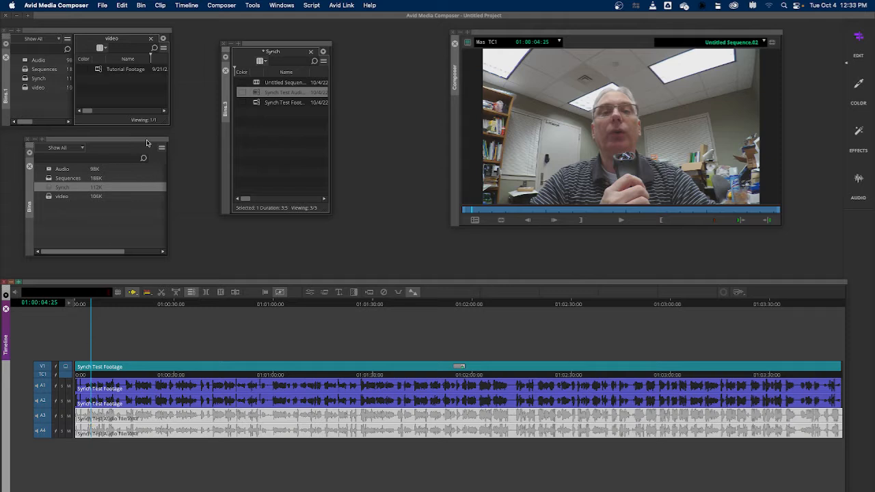
pyautogui.click(102, 5)
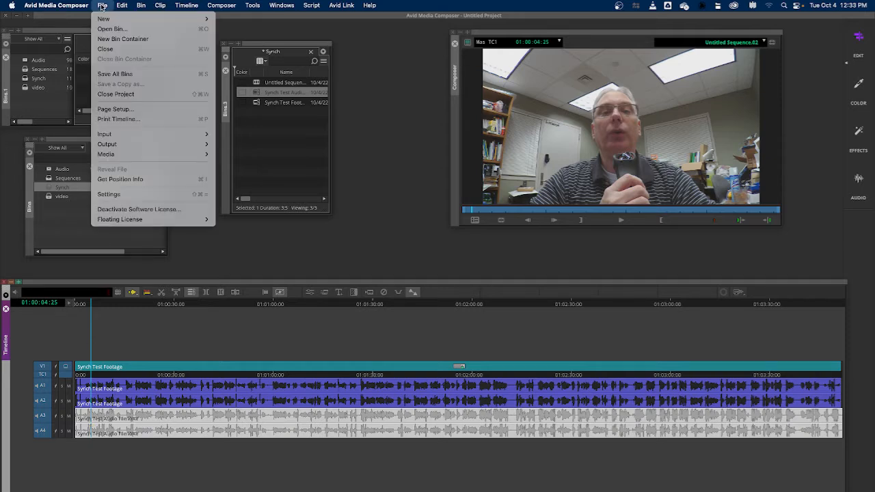
pyautogui.moveTo(121, 5)
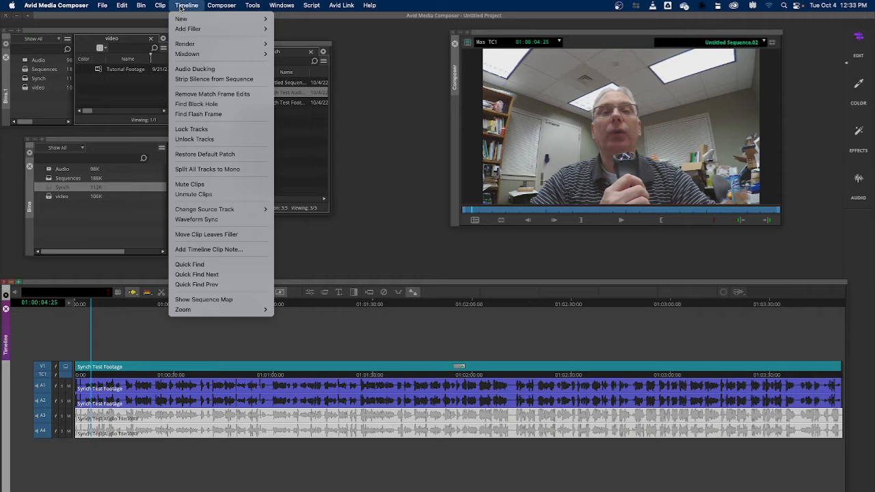
pyautogui.click(186, 219)
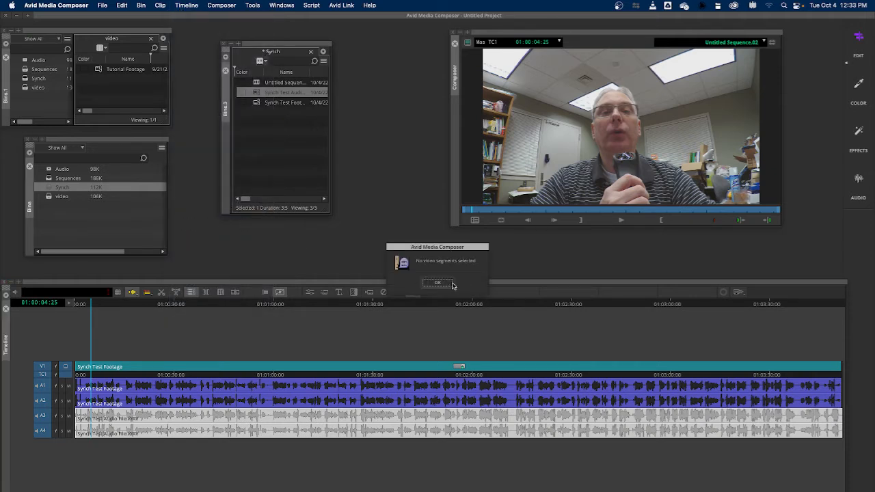
pyautogui.click(437, 283)
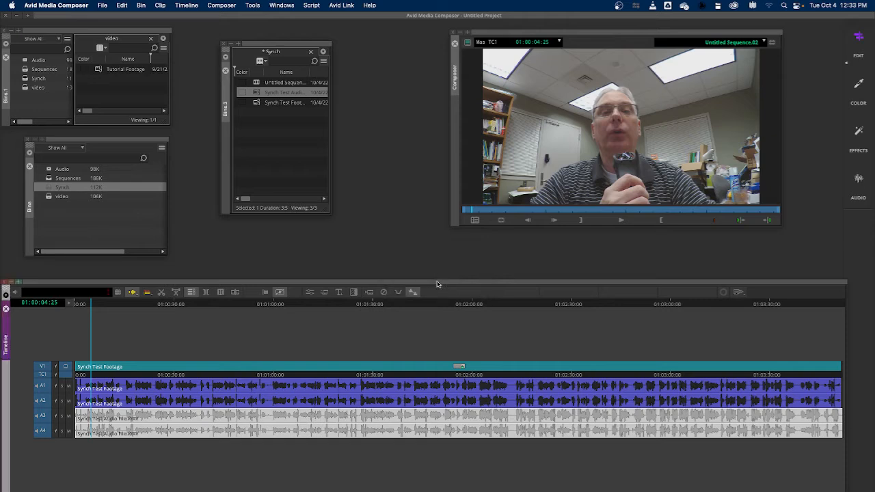
# Step: Apply Waveform Sync to the Synch Test Footage and Synch Test Audio File segments together, and play back the synced result
pyautogui.click(176, 370)
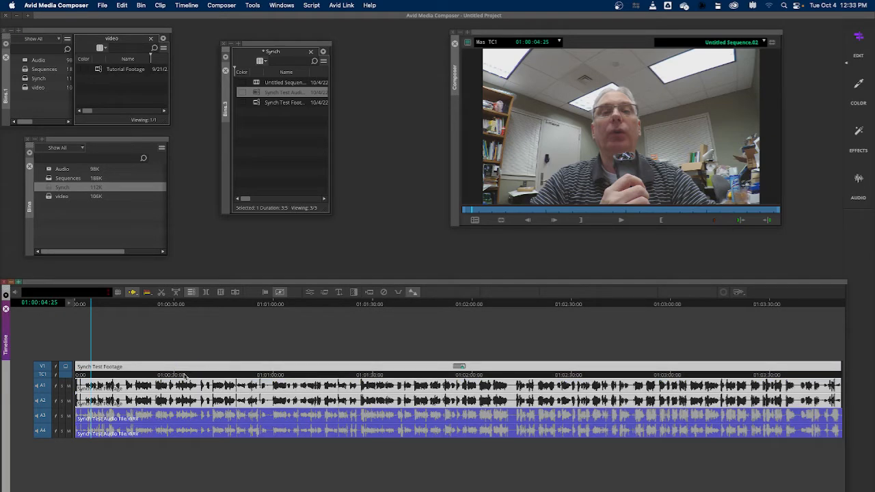
pyautogui.keyDown('shift'); pyautogui.click(182, 430); pyautogui.keyUp('shift')
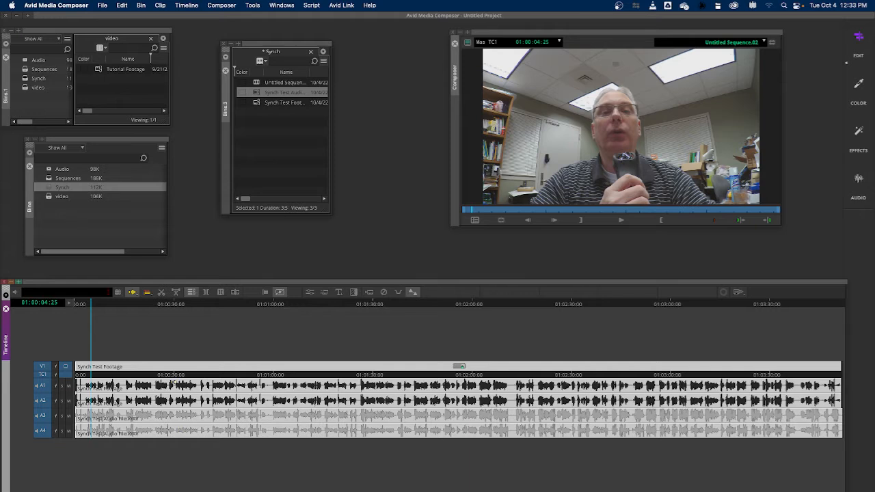
pyautogui.click(225, 6)
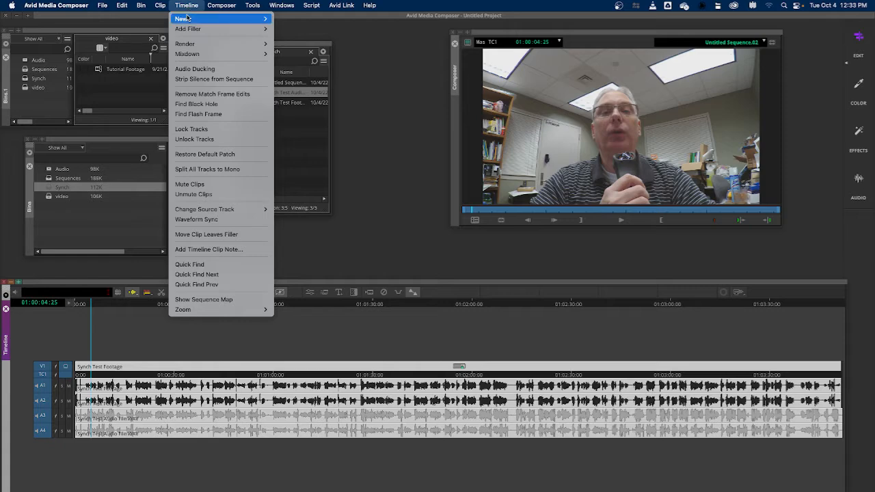
pyautogui.click(201, 220)
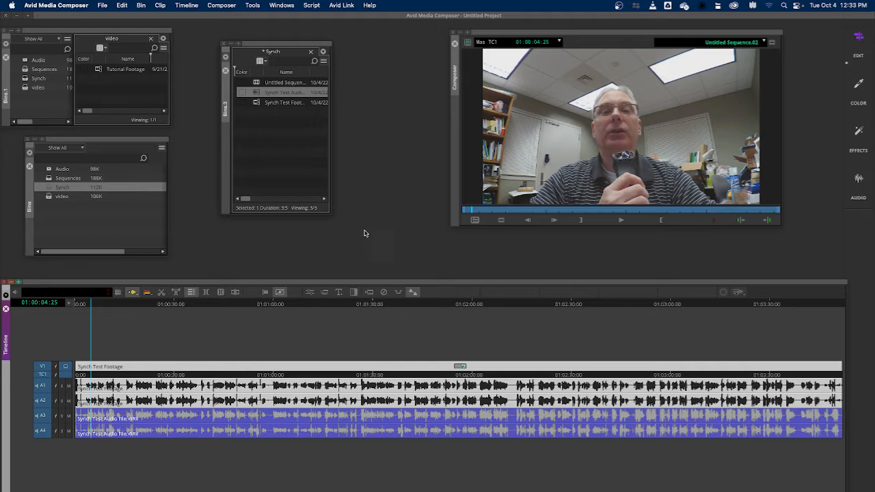
pyautogui.click(621, 220)
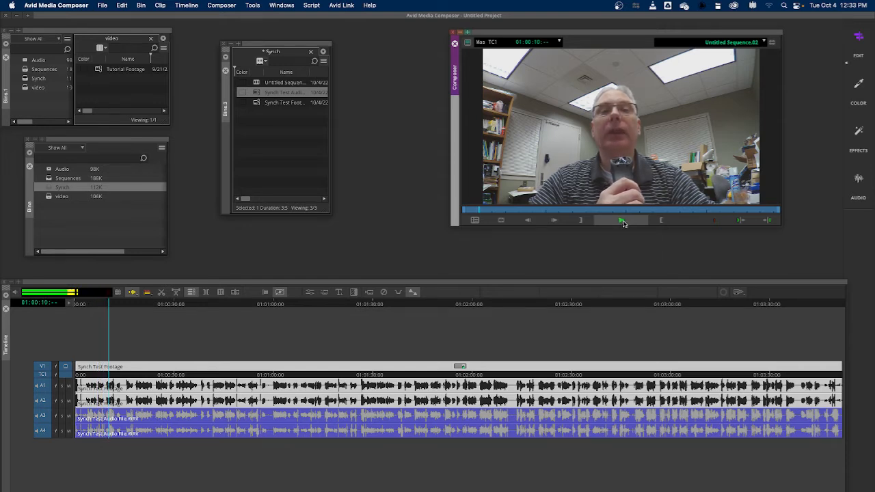
pyautogui.click(622, 220)
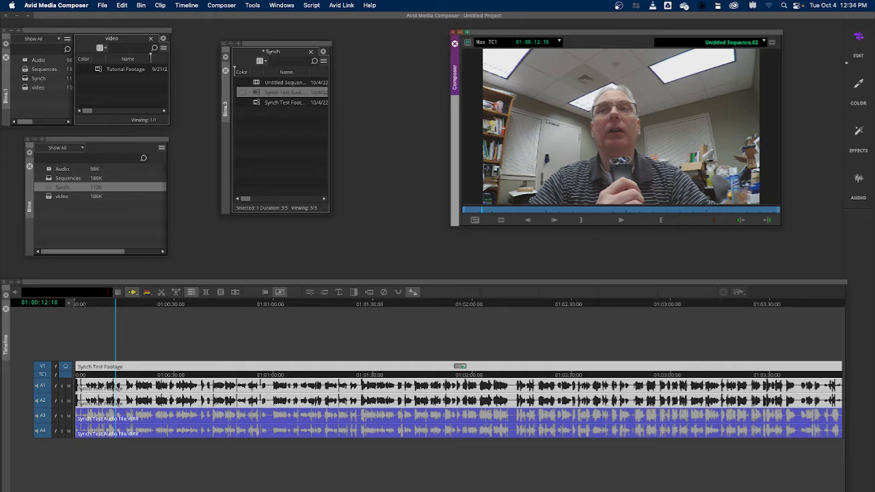
# Step: Display the Volume audio data on the timeline's audio tracks
pyautogui.click(5, 293)
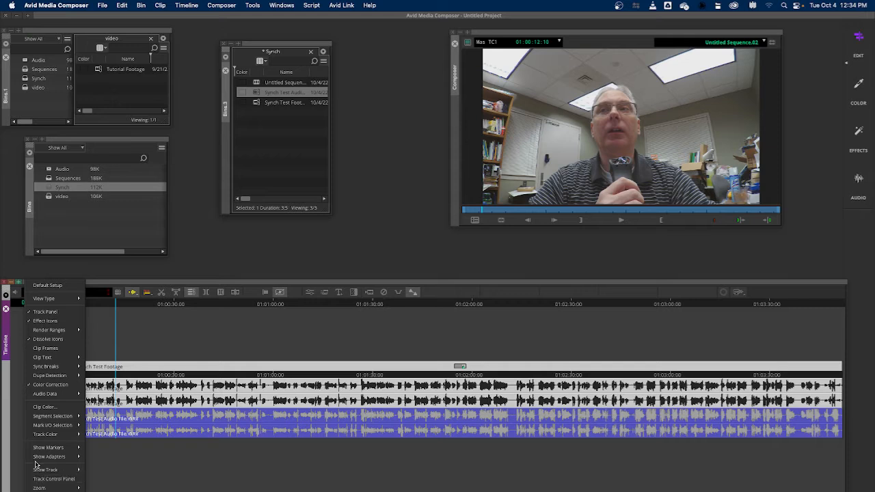
pyautogui.moveTo(57, 397)
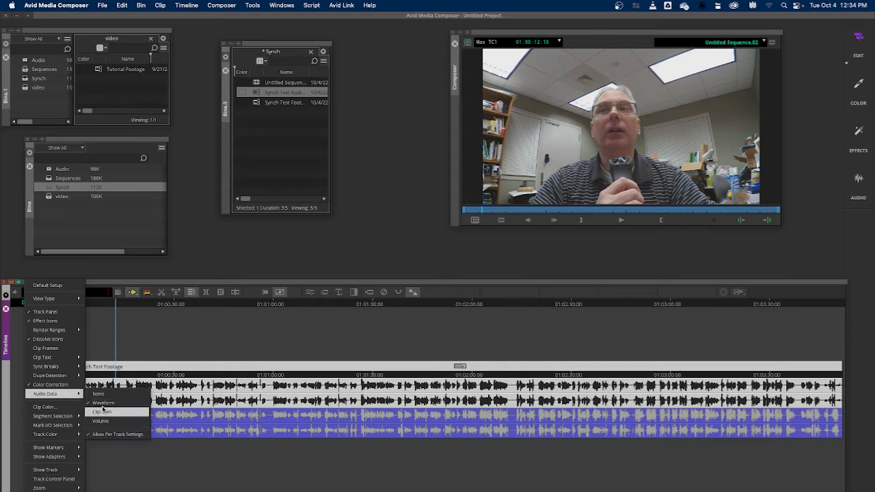
pyautogui.click(103, 423)
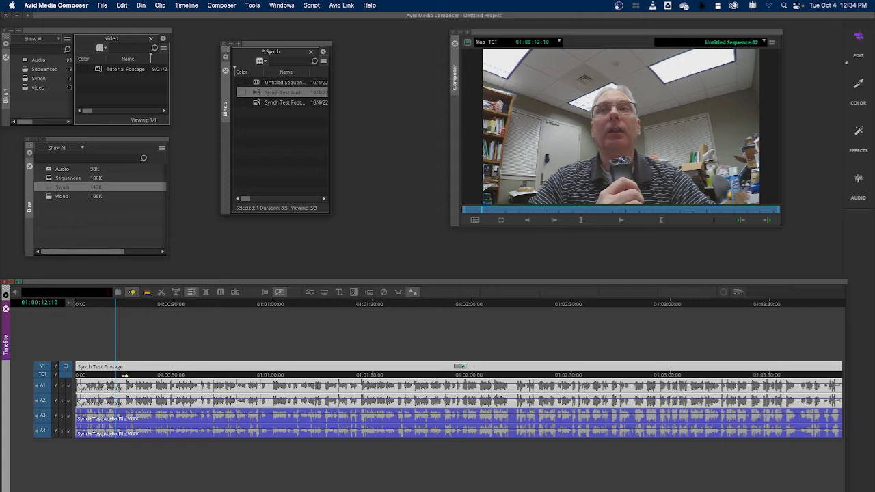
# Step: Turn off the yellow segment mode and move the playhead to about 01:01:32:29
pyautogui.click(133, 294)
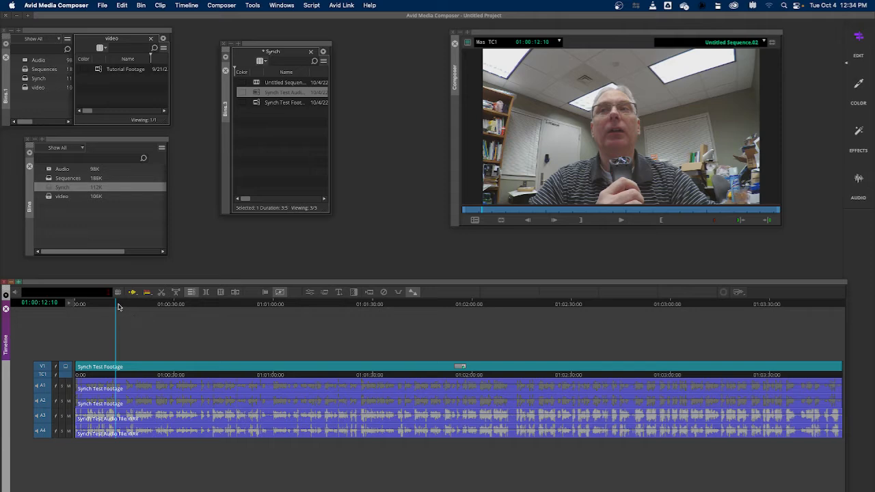
pyautogui.moveTo(119, 307); pyautogui.dragTo(381, 351)
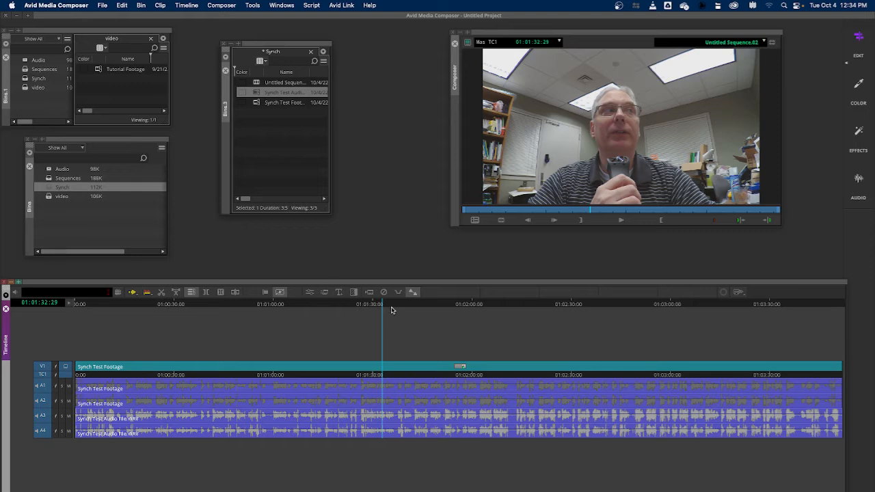
# Step: Move the playhead to about 01:00:37:18 and rename the Untitled Sequence in the Synch bin as "Synch Timeline"
pyautogui.moveTo(382, 304); pyautogui.dragTo(199, 322)
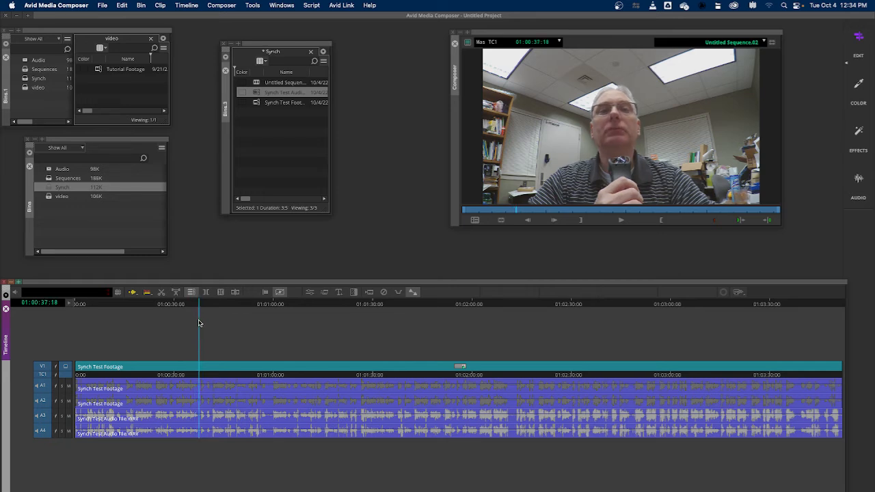
pyautogui.click(273, 83)
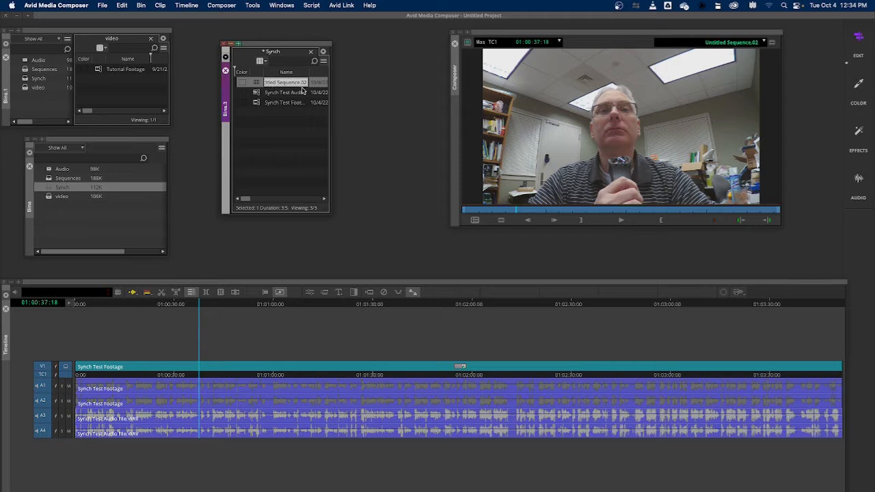
pyautogui.write('Synch Timeline')
pyautogui.click(277, 138)
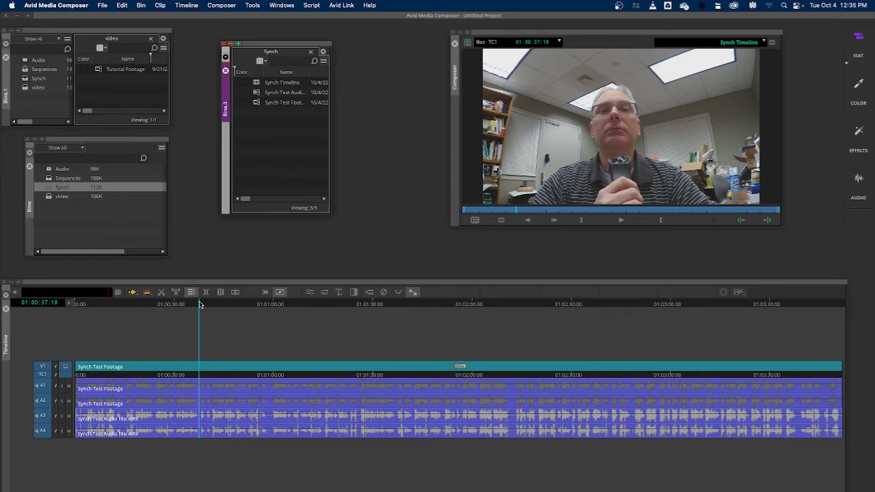
# Step: Play the sequence from about 01:00:18:01 to 01:00:23:08 to review the first spoken take
pyautogui.moveTo(199, 305); pyautogui.dragTo(135, 317)
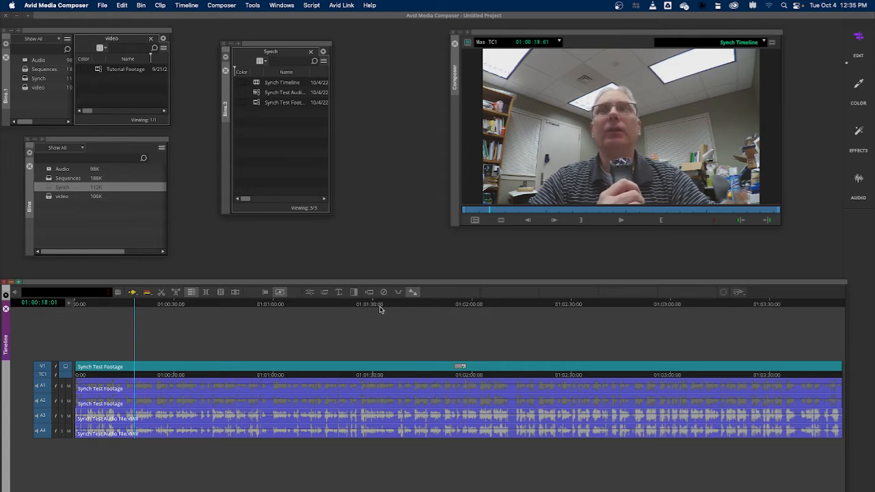
pyautogui.press('space')
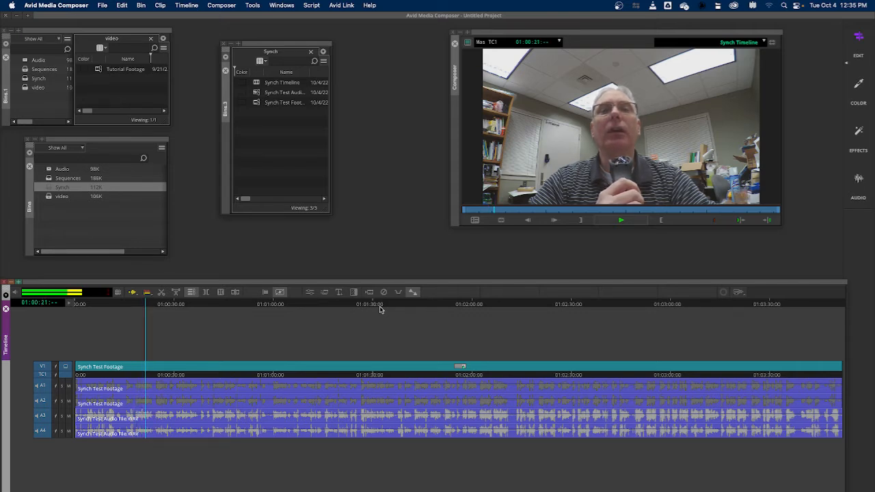
pyautogui.press('space')
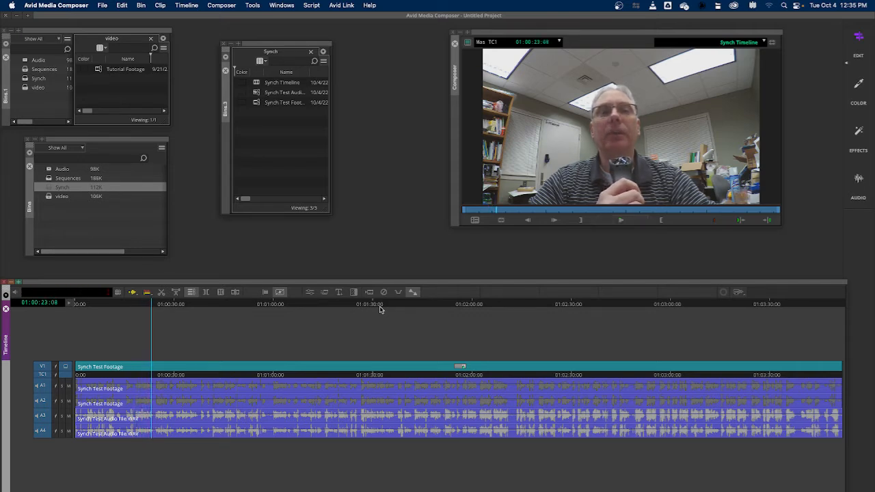
# Step: Shuttle back and forth around the start of the first spoken take and park the playhead at 01:00:18:10
pyautogui.press('j')
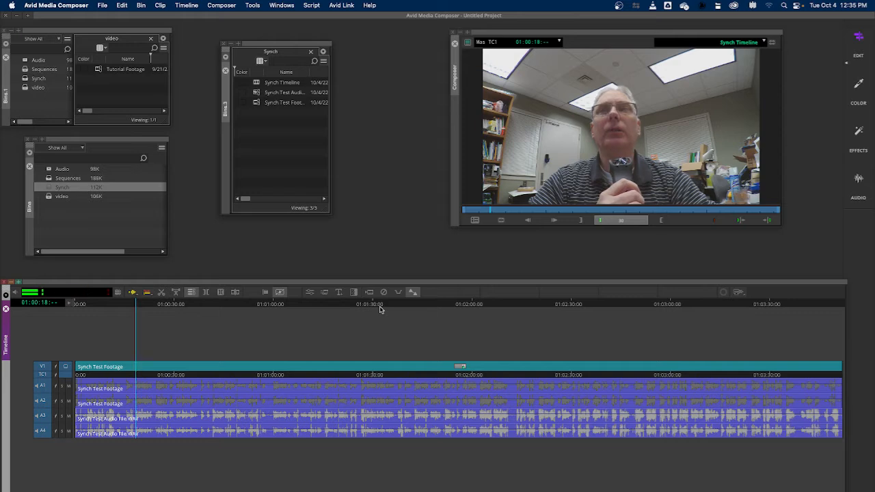
pyautogui.press('space')
pyautogui.press('l')
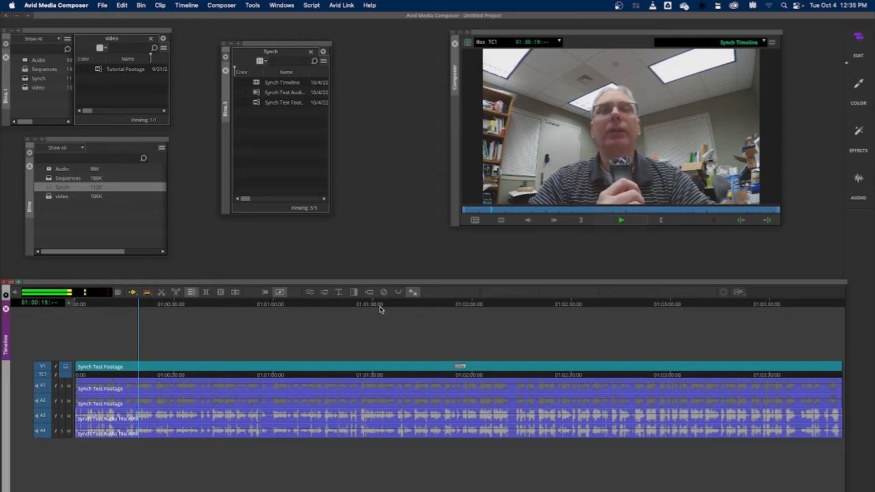
pyautogui.press('space')
pyautogui.press('j')
pyautogui.press('space')
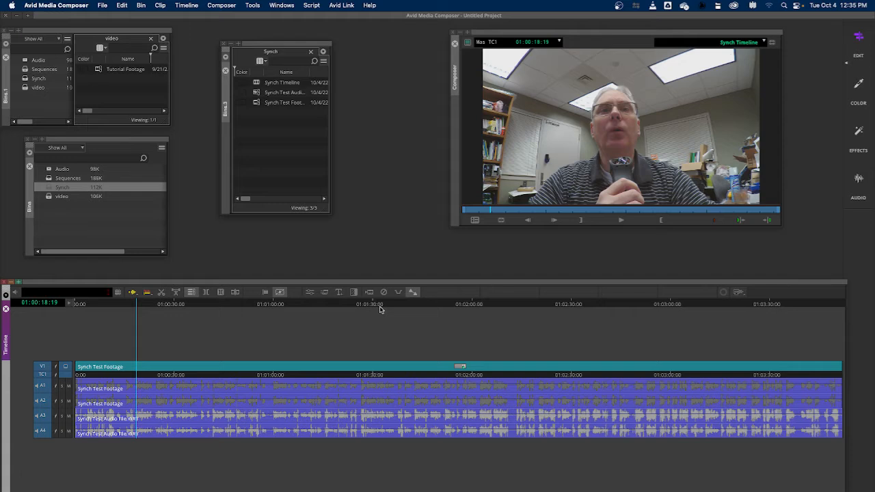
pyautogui.press('space')
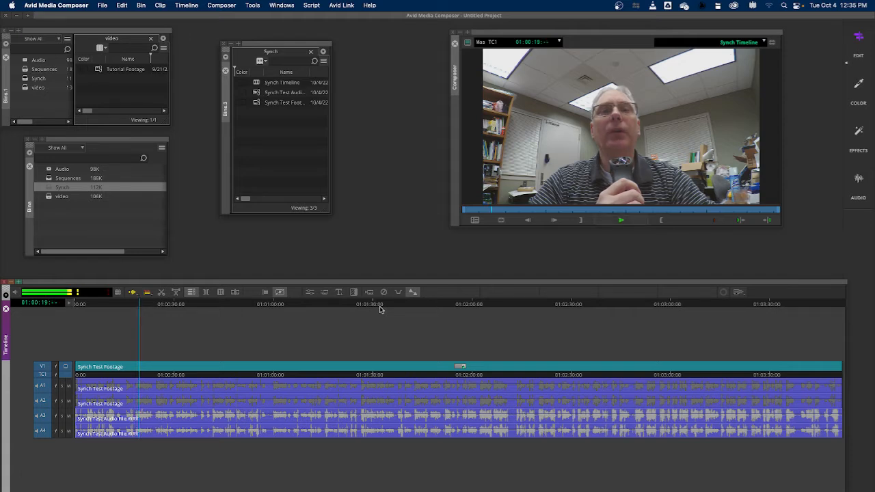
pyautogui.press('space')
pyautogui.press('j')
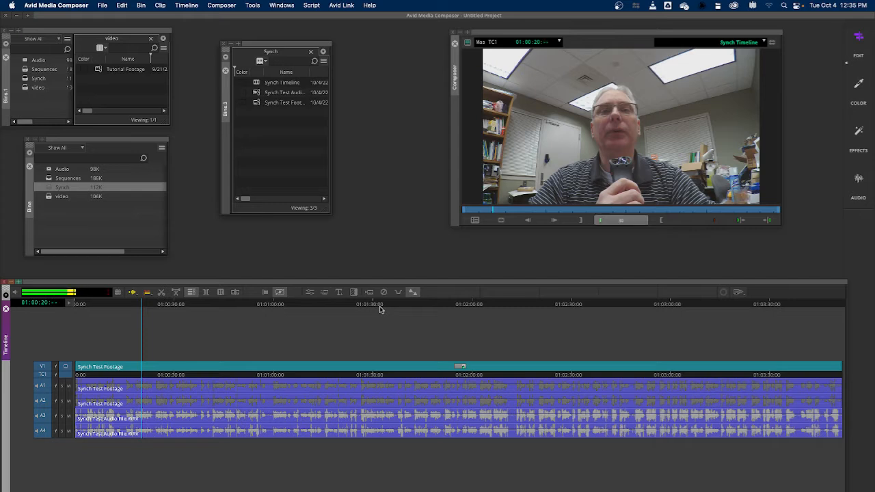
pyautogui.press('k')
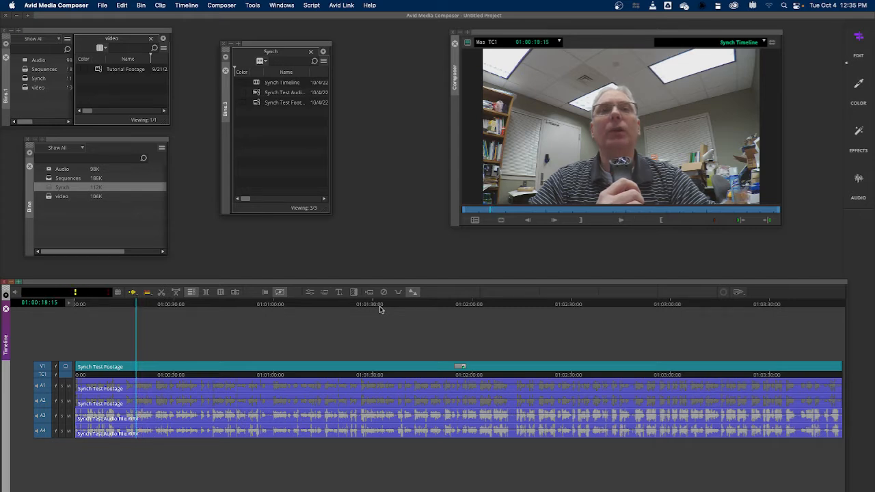
pyautogui.press('l')
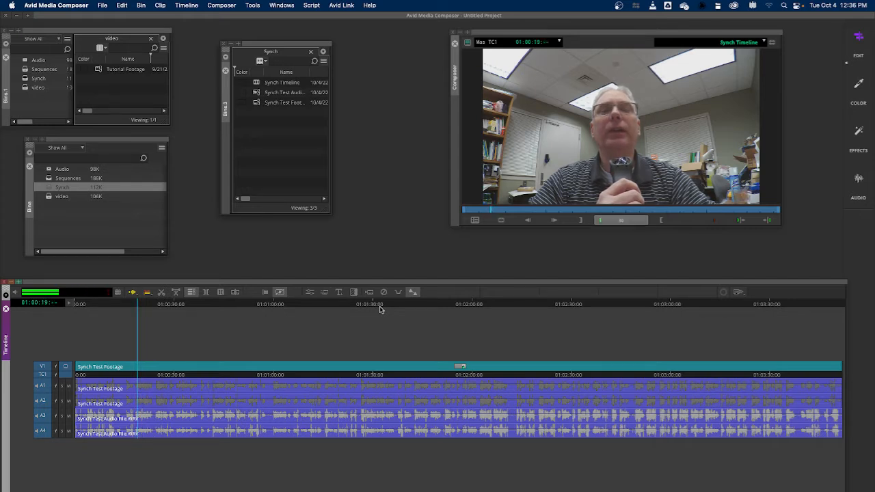
pyautogui.press('k')
pyautogui.press('l')
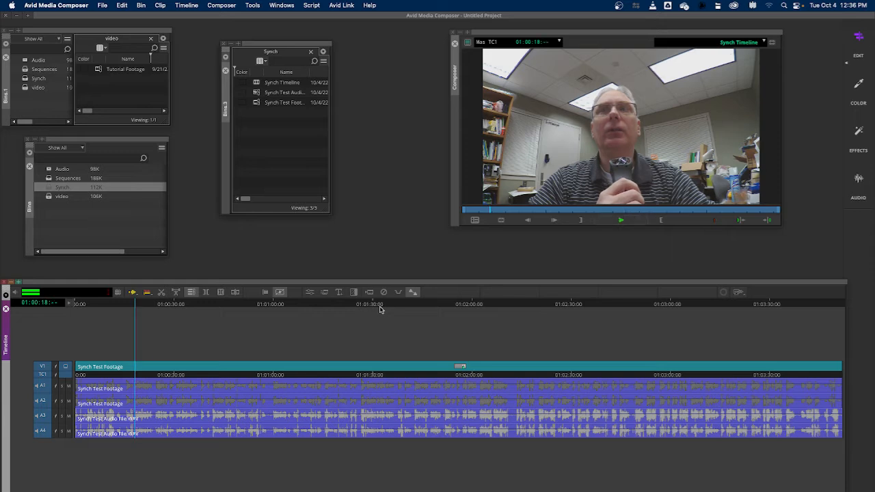
pyautogui.press('k')
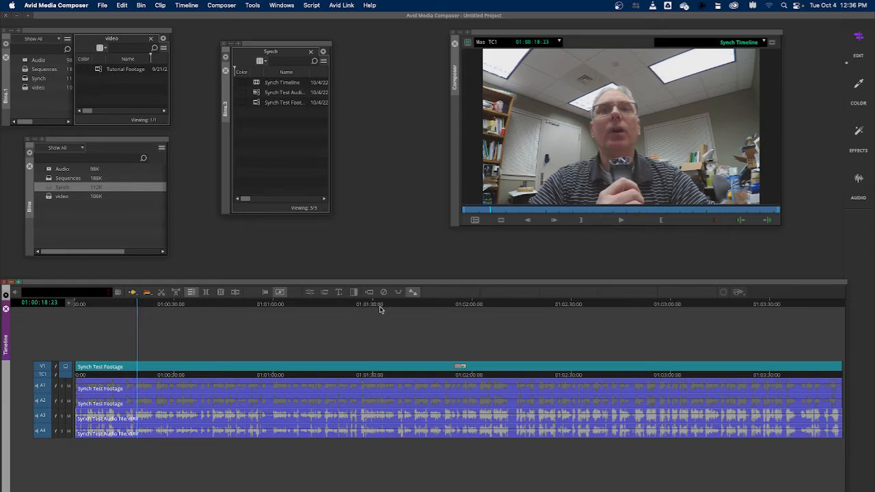
pyautogui.press('j')
pyautogui.press('l')
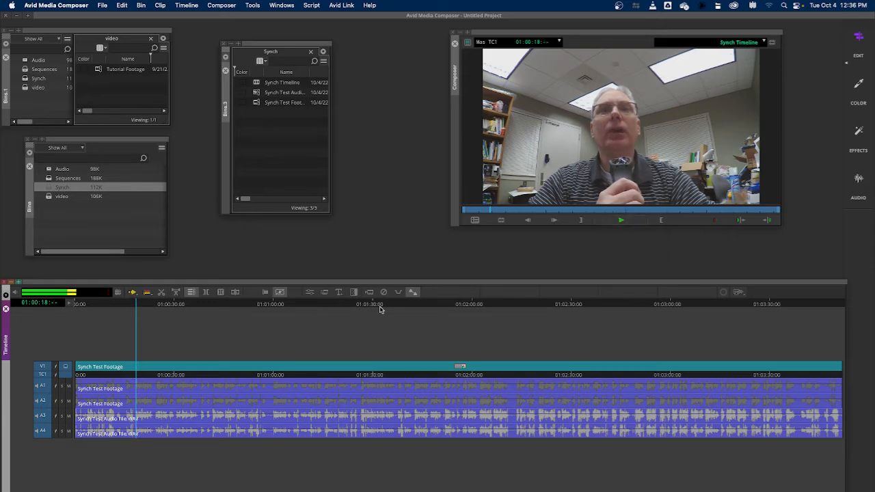
pyautogui.press('k')
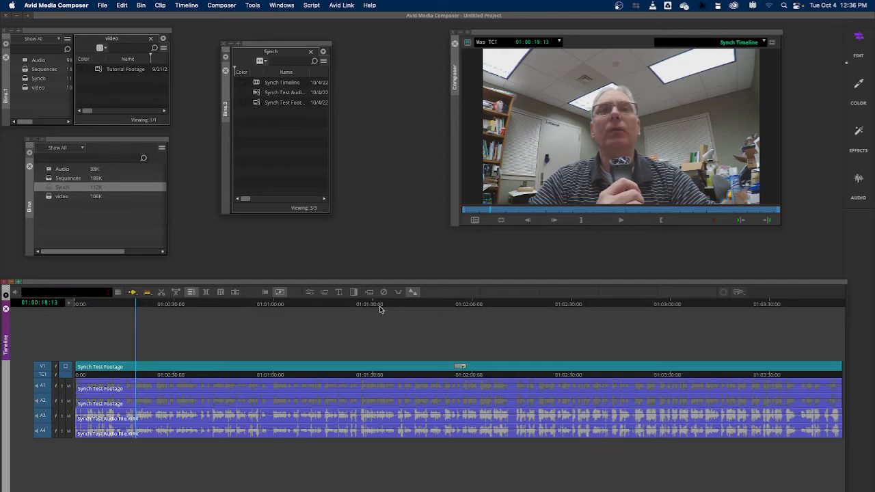
pyautogui.press('l')
pyautogui.press('j')
pyautogui.press('k')
pyautogui.press('l')
pyautogui.press('k')
pyautogui.press('j')
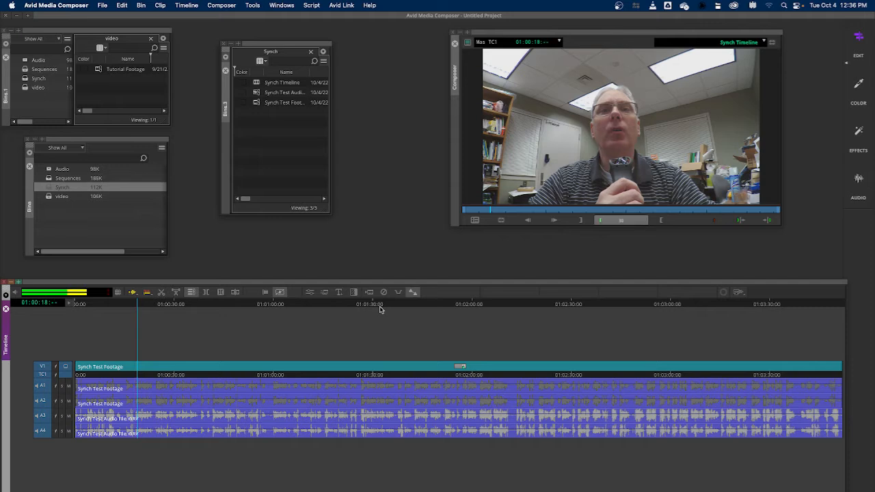
pyautogui.press('k')
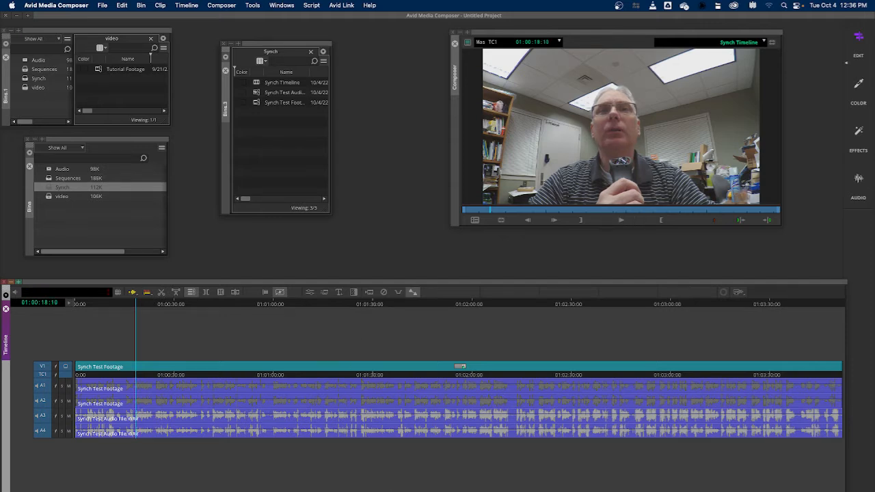
# Step: Mark the first take in the timeline with an In point at 01:00:18:10 and an Out point at 01:00:23:21
pyautogui.moveTo(103, 491); pyautogui.dragTo(122, 491)
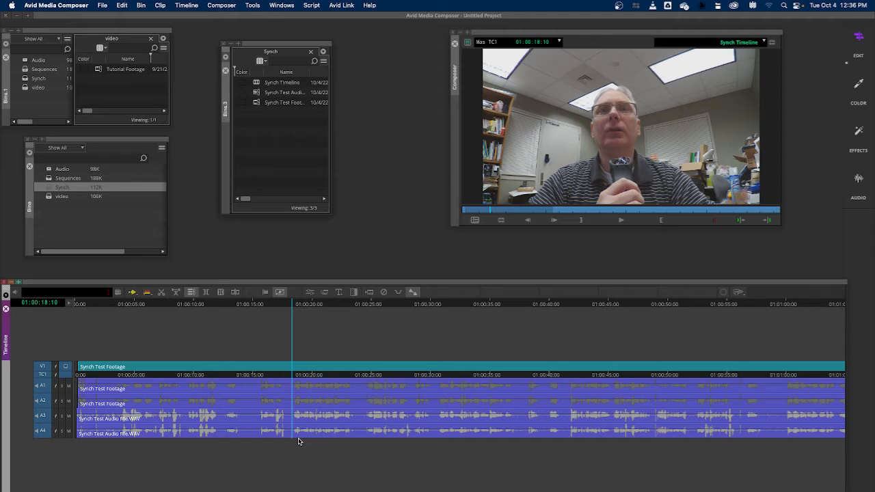
pyautogui.press('i')
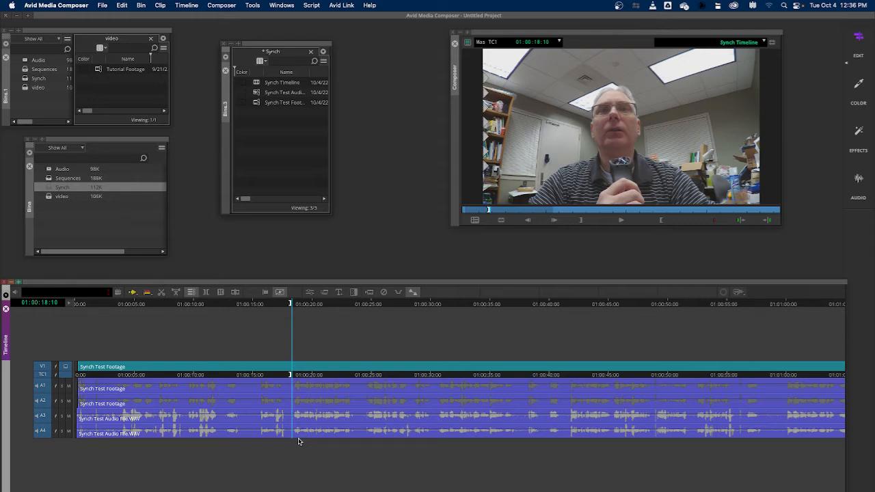
pyautogui.press('space')
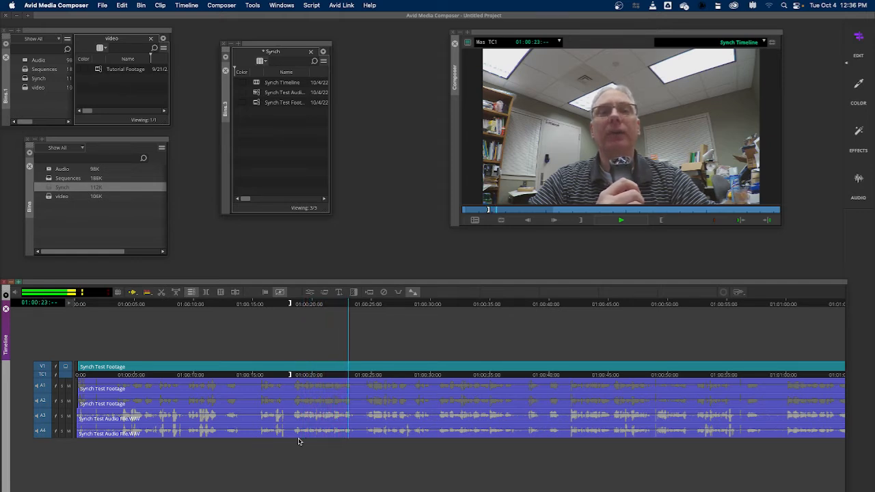
pyautogui.press('space')
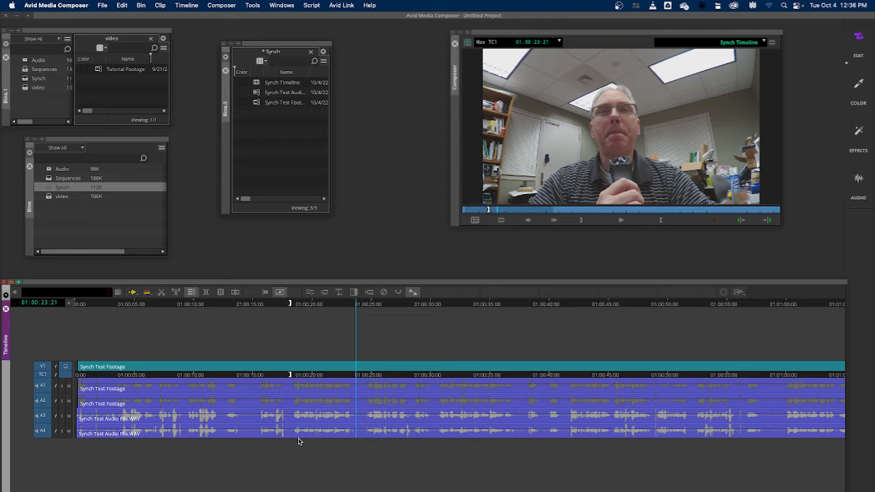
pyautogui.press('o')
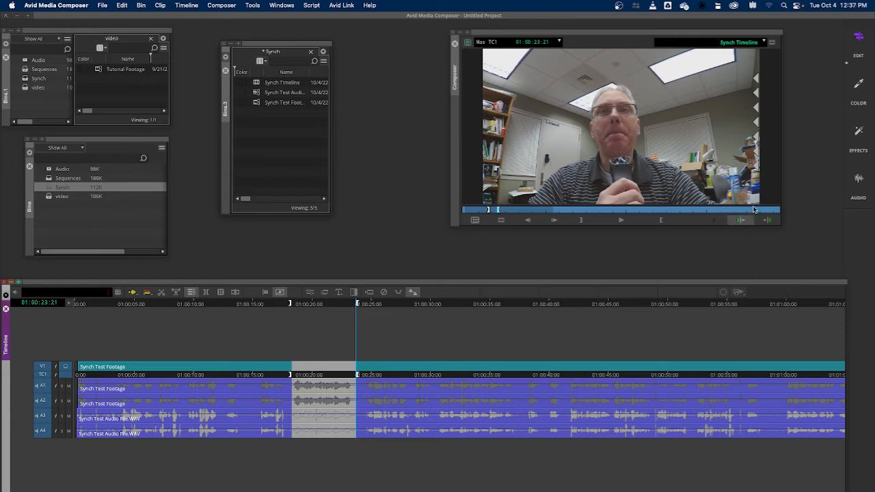
# Step: Create a subsequence of the marked range in the Synch bin and name it "Intro 1 Synch"
pyautogui.click(772, 45)
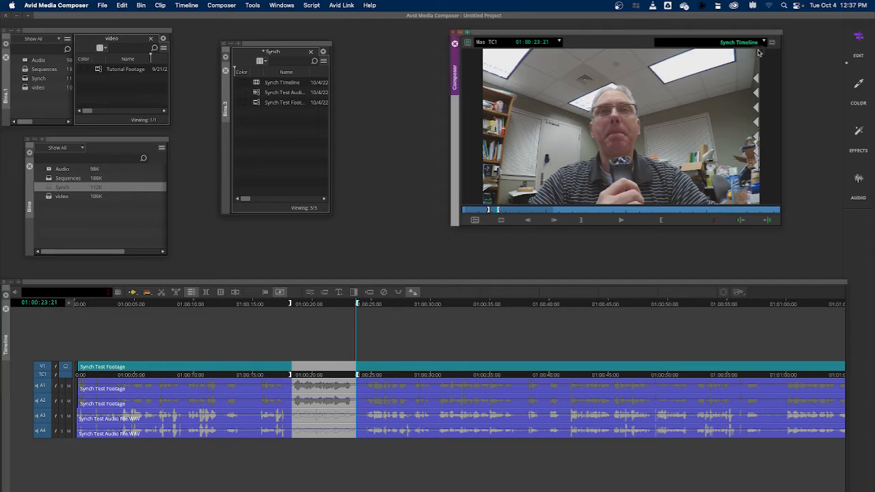
pyautogui.moveTo(454, 119); pyautogui.dragTo(261, 132)
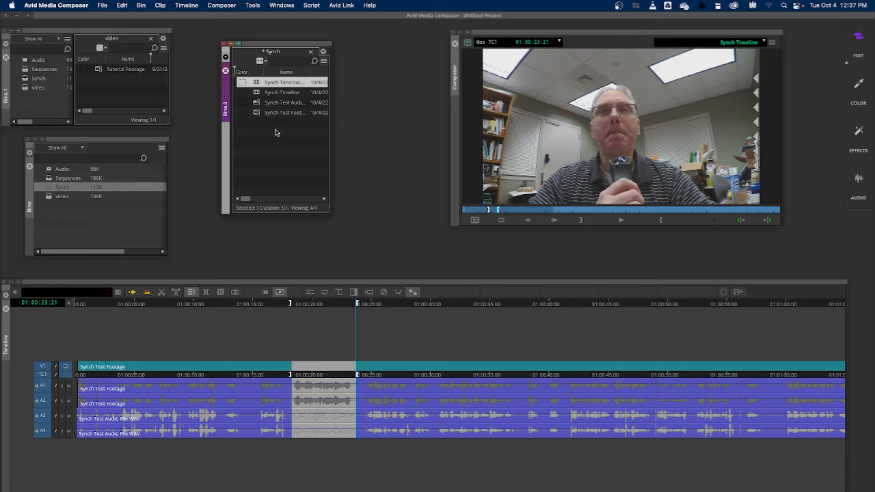
pyautogui.click(281, 82)
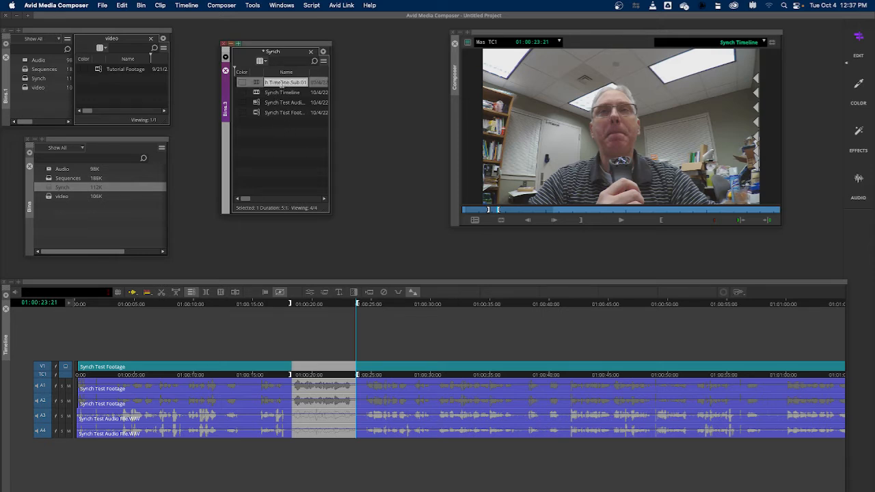
pyautogui.press('BackSpace')
pyautogui.click(275, 171)
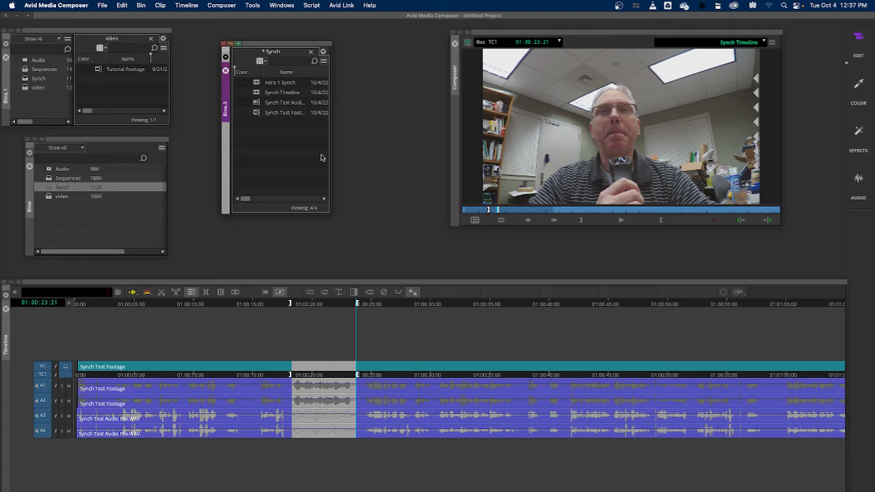
# Step: Clear the first take's In and Out marks, review the footage that follows it, and park the playhead at 01:00:24:08
pyautogui.click(537, 36)
pyautogui.press('g')
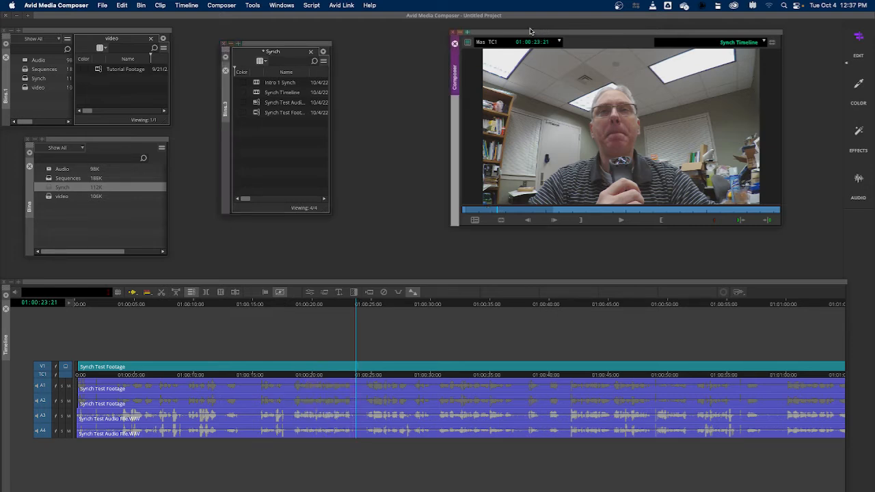
pyautogui.press('space')
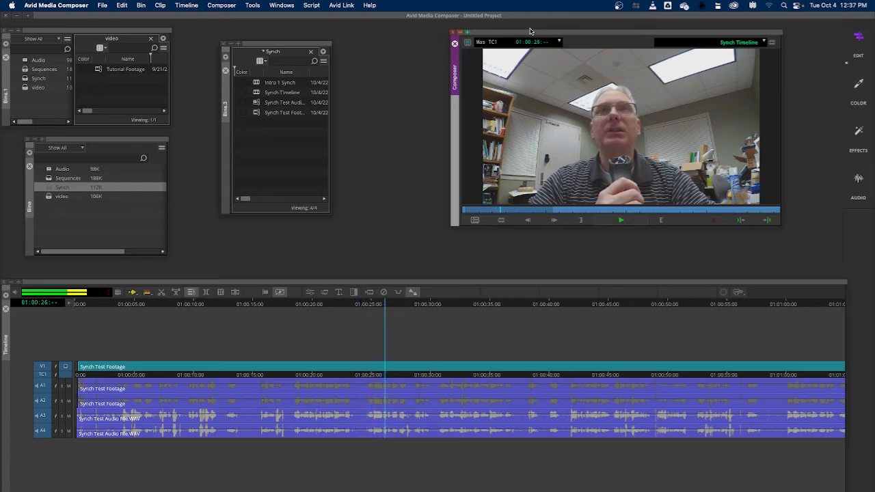
pyautogui.press('space')
pyautogui.press('j')
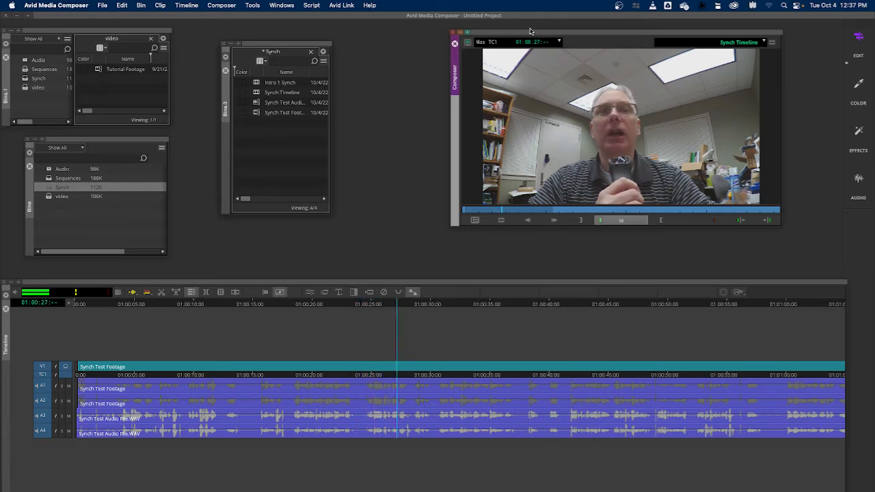
pyautogui.press('space')
pyautogui.press('space')
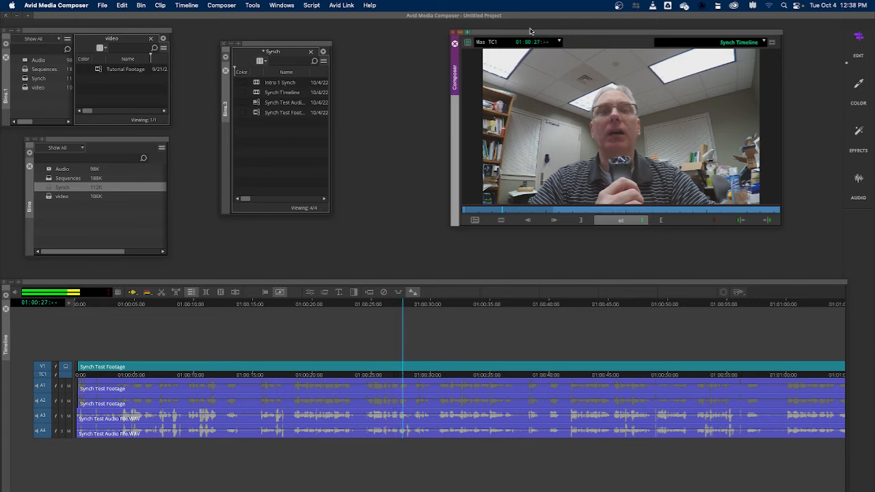
pyautogui.press('j')
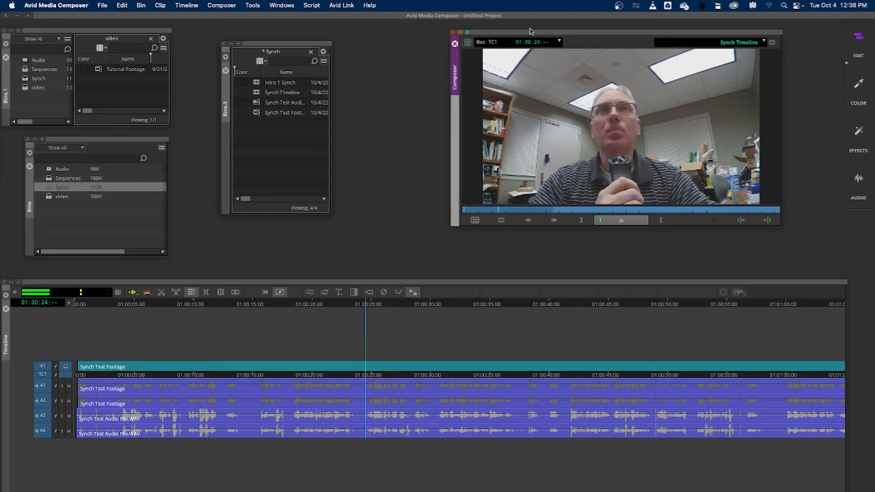
pyautogui.press('space')
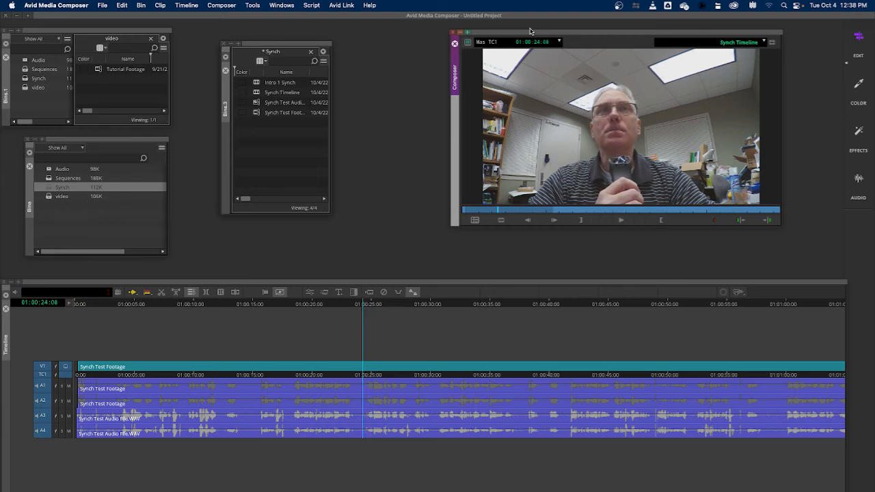
# Step: Shuttle back and forth around the start of the second take and park the playhead at 01:00:25:06
pyautogui.press('space')
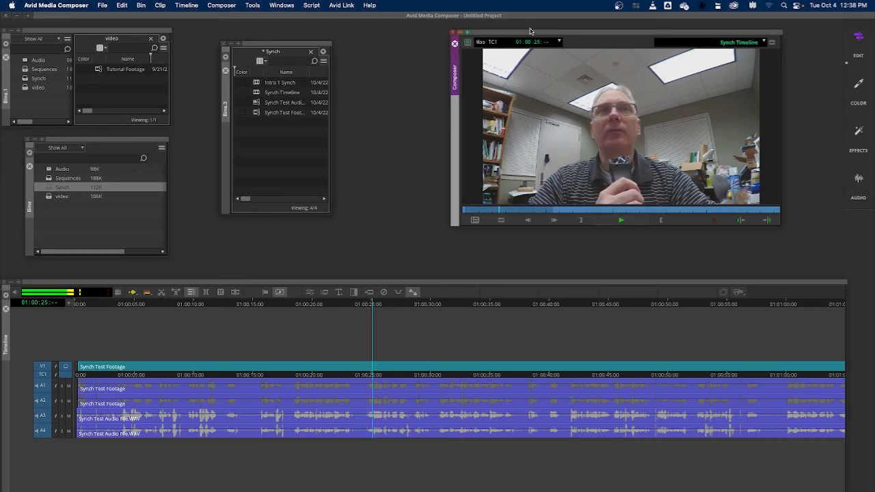
pyautogui.press('j')
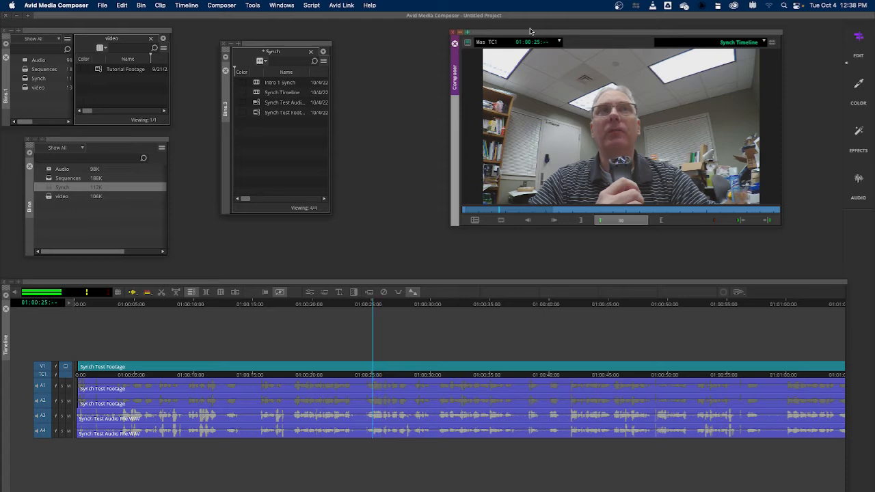
pyautogui.press('space')
pyautogui.press('space')
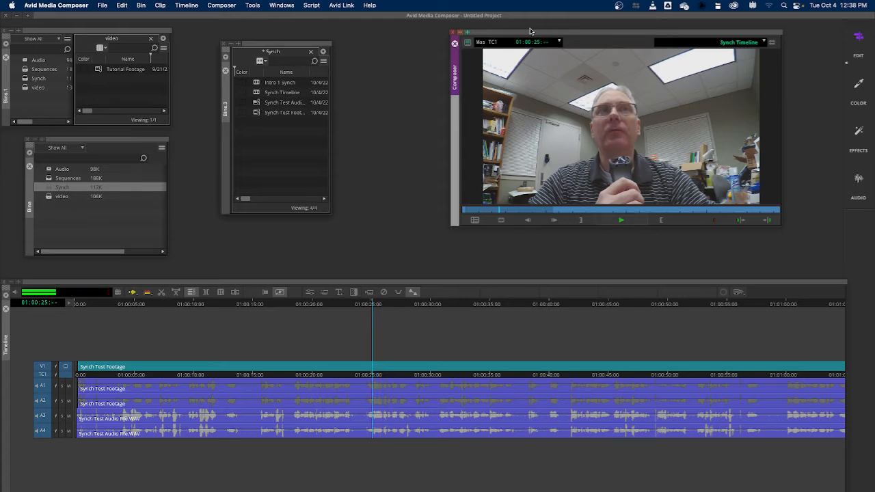
pyautogui.press('space')
pyautogui.press('j')
pyautogui.press('space')
pyautogui.press('space')
pyautogui.press('space')
pyautogui.press('j')
pyautogui.press('space')
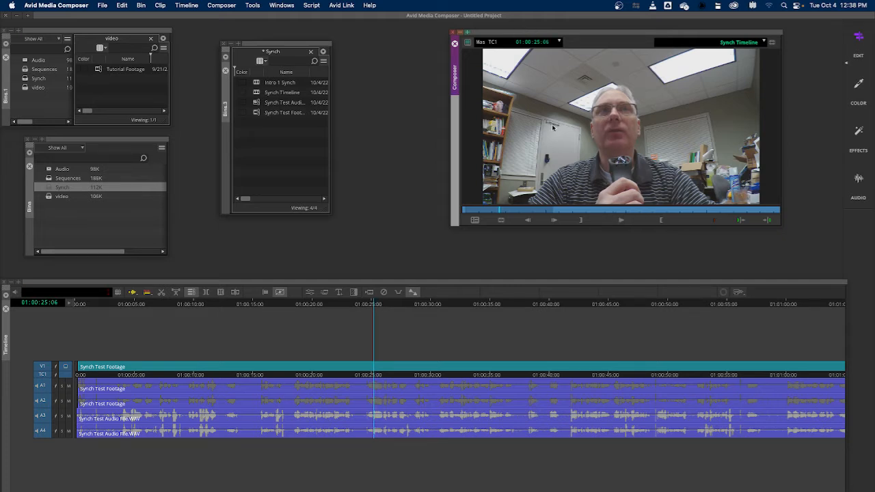
# Step: Mark the second take in the timeline with an In point at 01:00:25:06 and an Out point at 01:00:26:00
pyautogui.moveTo(150, 491); pyautogui.dragTo(179, 490)
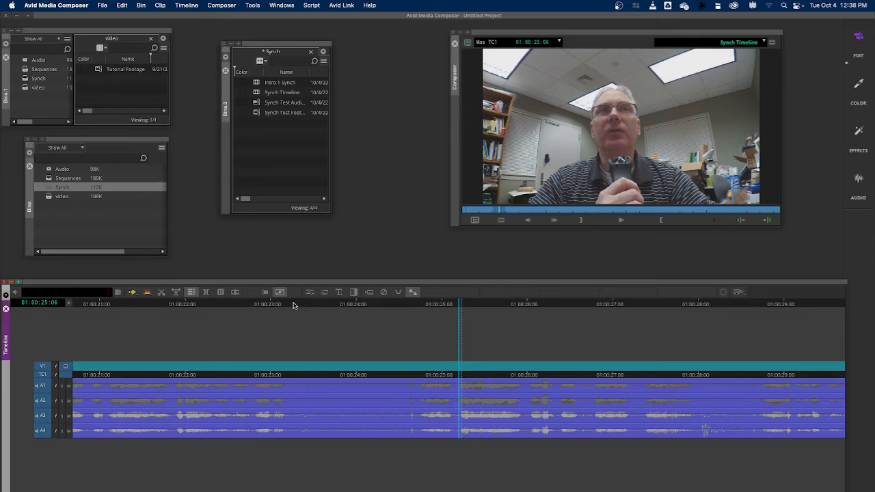
pyautogui.press('o')
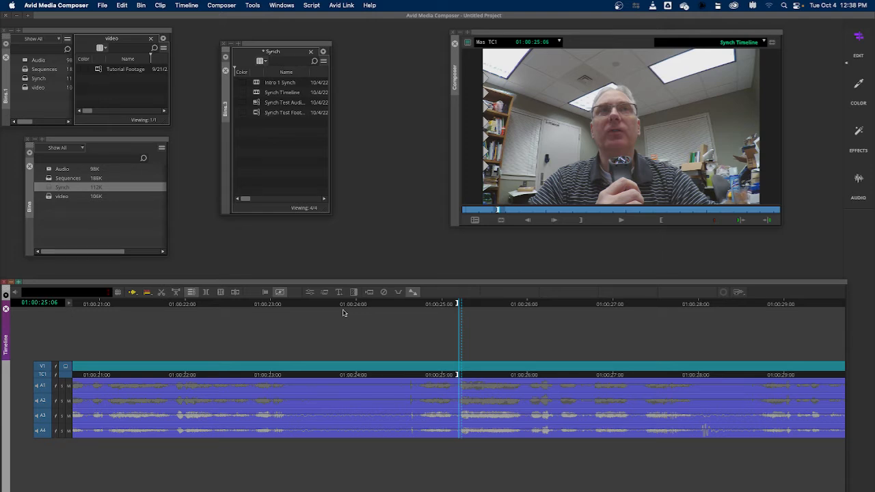
pyautogui.press('space')
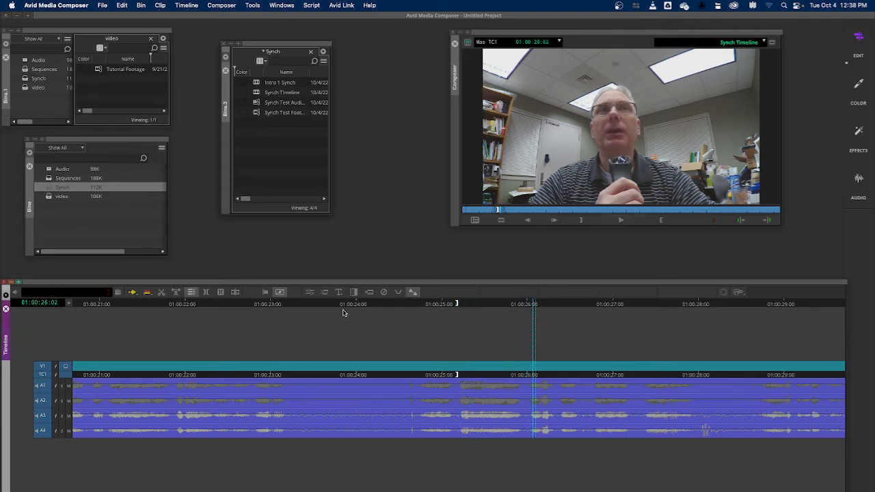
pyautogui.press('space')
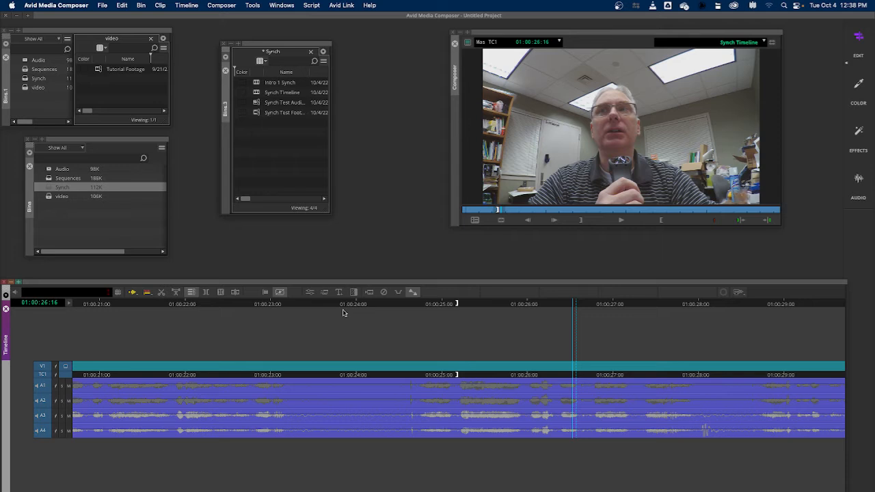
pyautogui.press('j')
pyautogui.press('k')
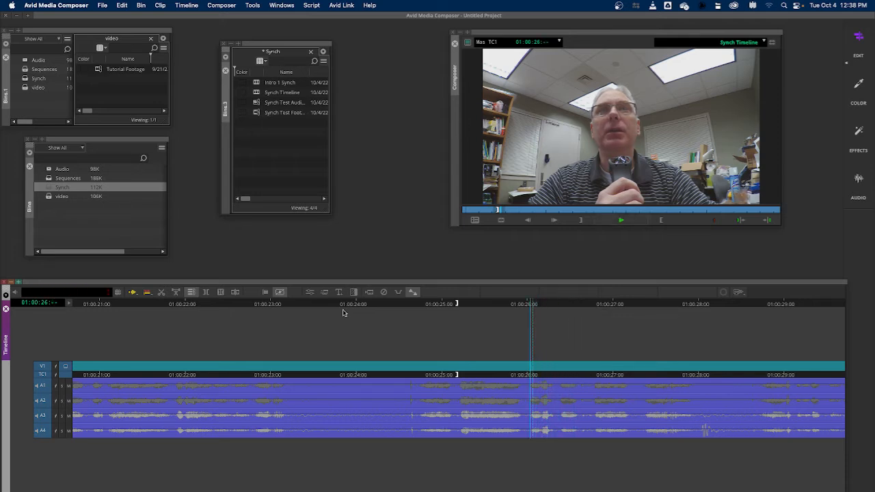
pyautogui.press('k')
pyautogui.press('j')
pyautogui.press('k')
pyautogui.press('l')
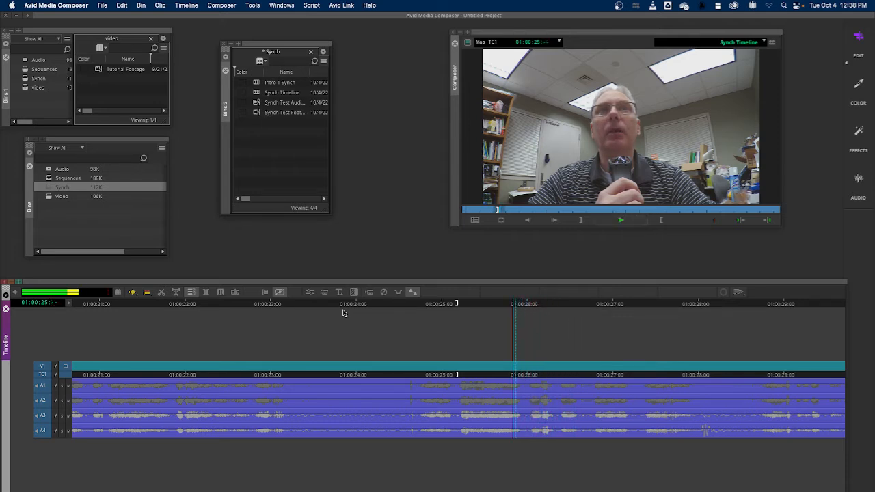
pyautogui.press('k')
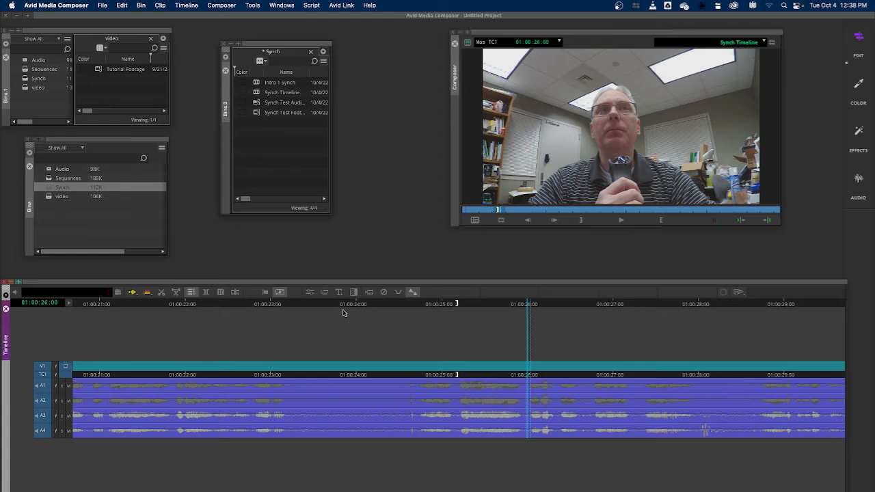
pyautogui.press('o')
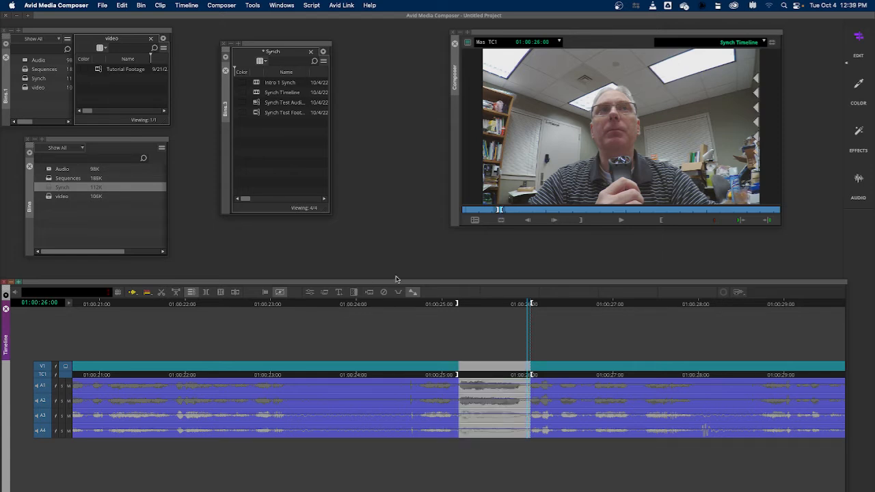
# Step: Create a subsequence of the second take in the Synch bin and name it "Intro 2 Synch"
pyautogui.click(772, 48)
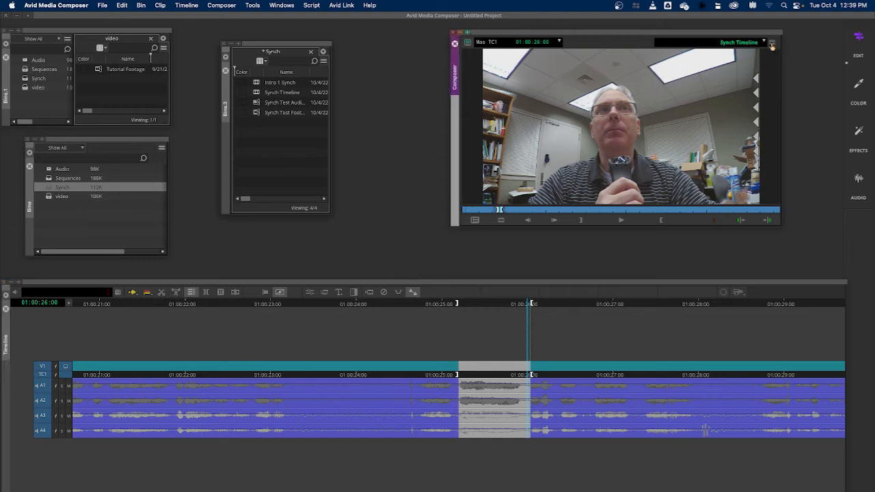
pyautogui.moveTo(534, 139); pyautogui.dragTo(264, 143)
pyautogui.click(292, 82)
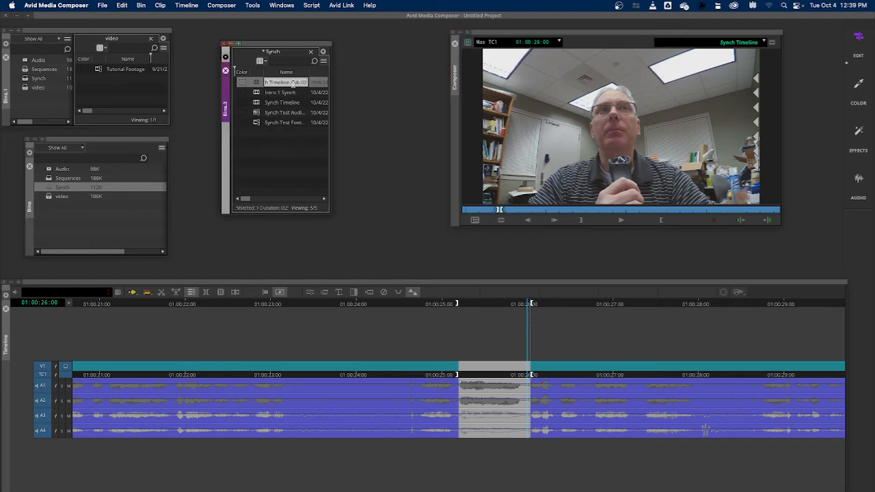
pyautogui.press('BackSpace')
pyautogui.click(274, 162)
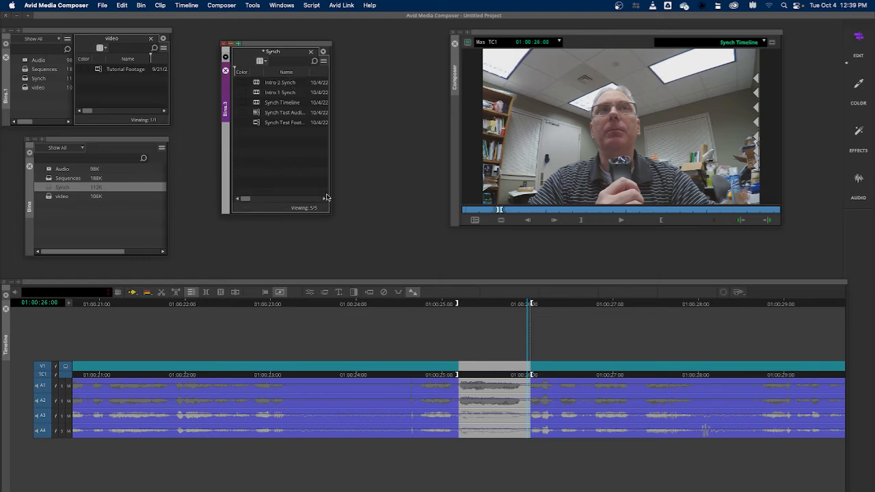
# Step: Clear the second take's marks and play on past 01:00:26:00 to review the start of the third take
pyautogui.click(508, 283)
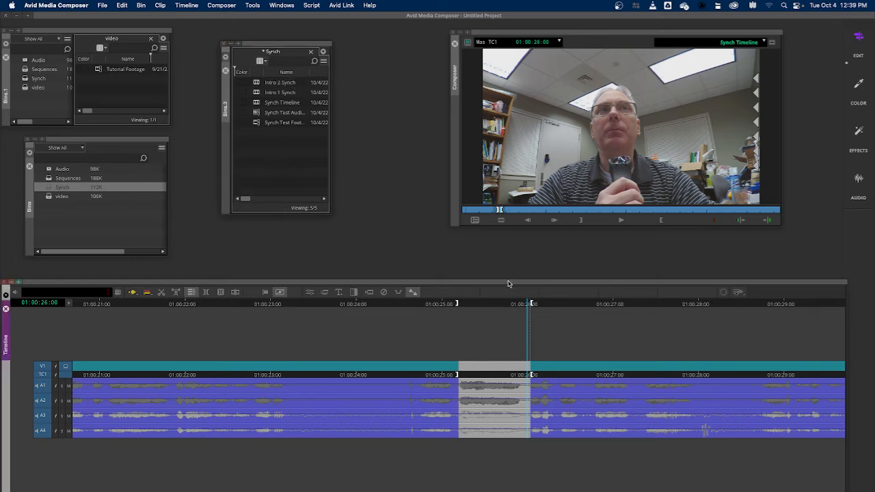
pyautogui.press('g')
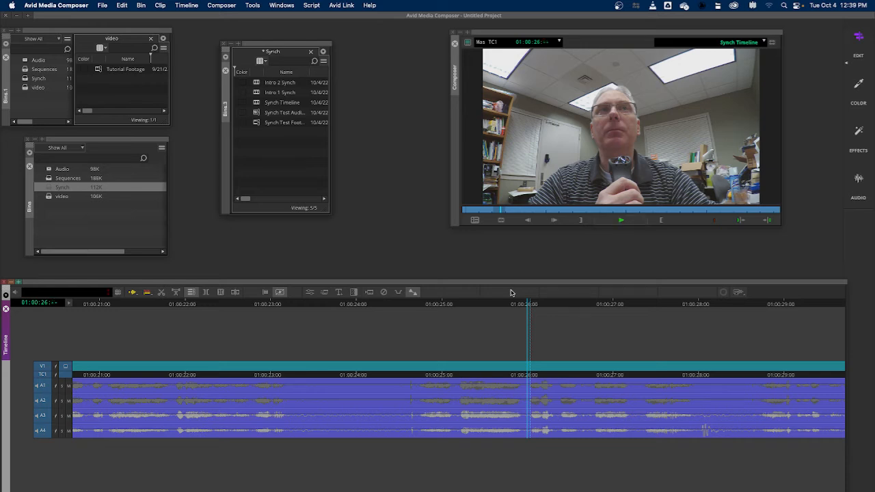
pyautogui.press('space')
pyautogui.press('j')
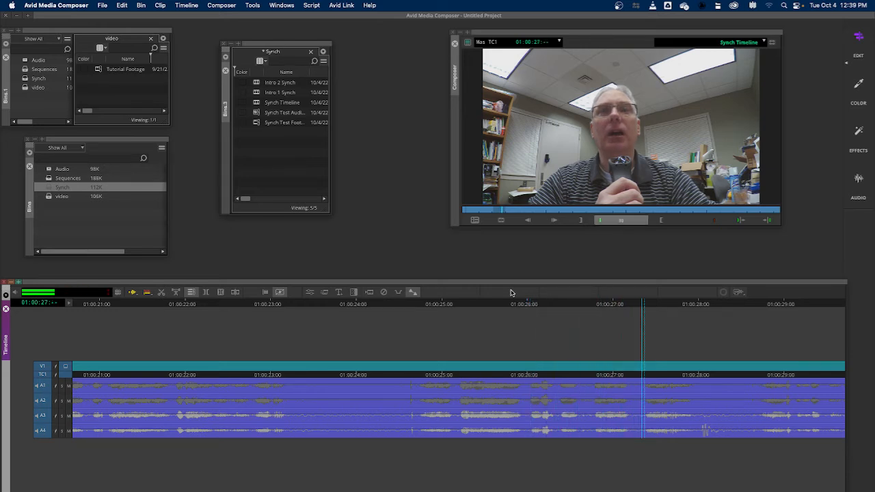
pyautogui.press('k')
pyautogui.press('l')
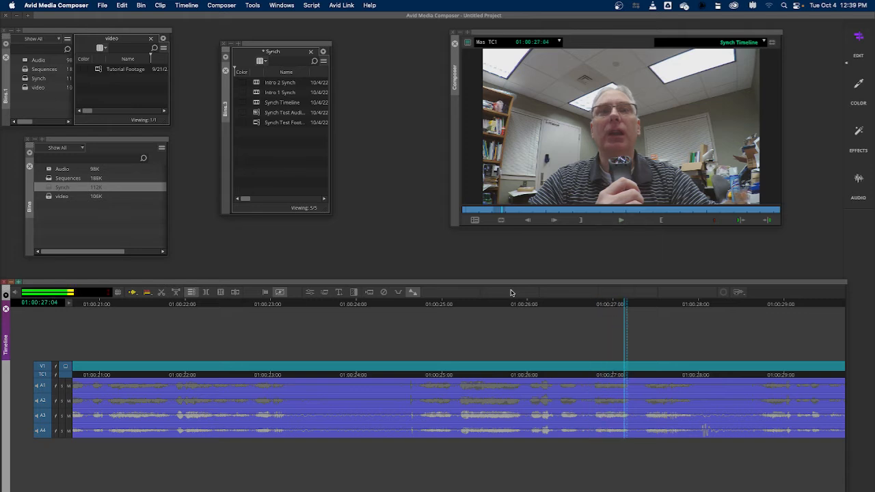
# Step: Shuttle around the start of the third take and mark an In point at 01:00:26:18
pyautogui.press('k')
pyautogui.press('j')
pyautogui.press('k')
pyautogui.press('l')
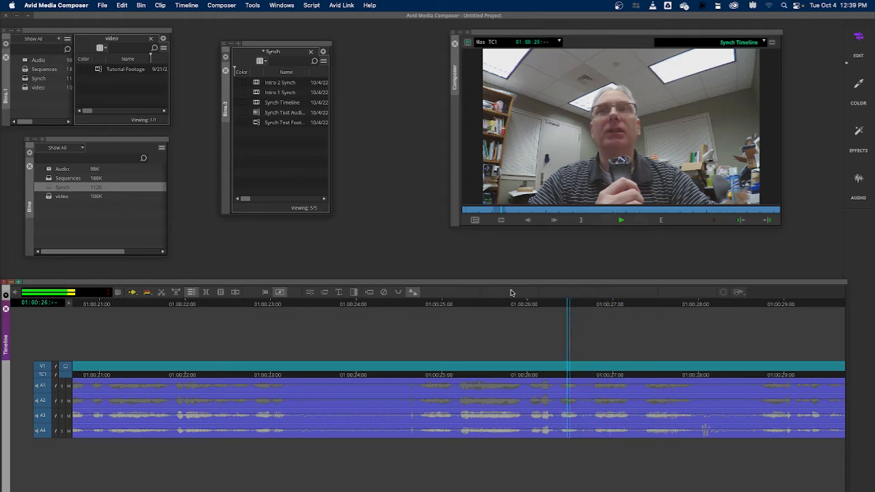
pyautogui.press('k')
pyautogui.press('j')
pyautogui.press('k')
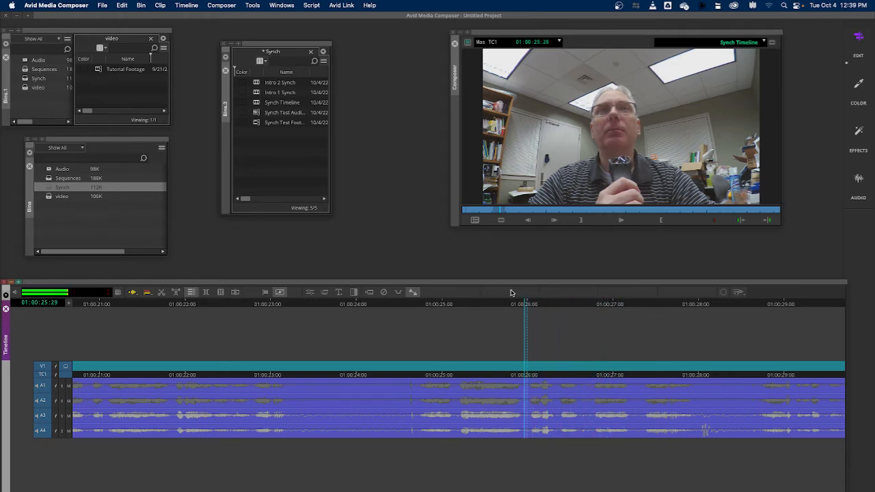
pyautogui.press('l')
pyautogui.press('k')
pyautogui.press('j')
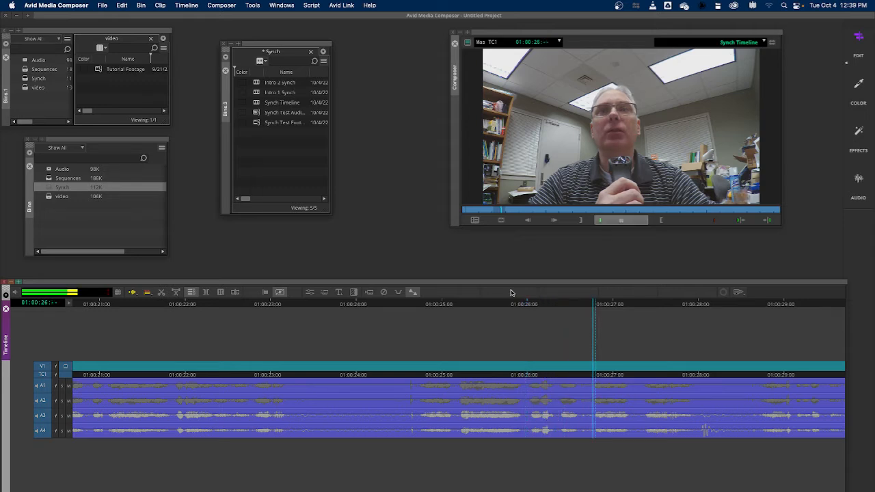
pyautogui.press('k')
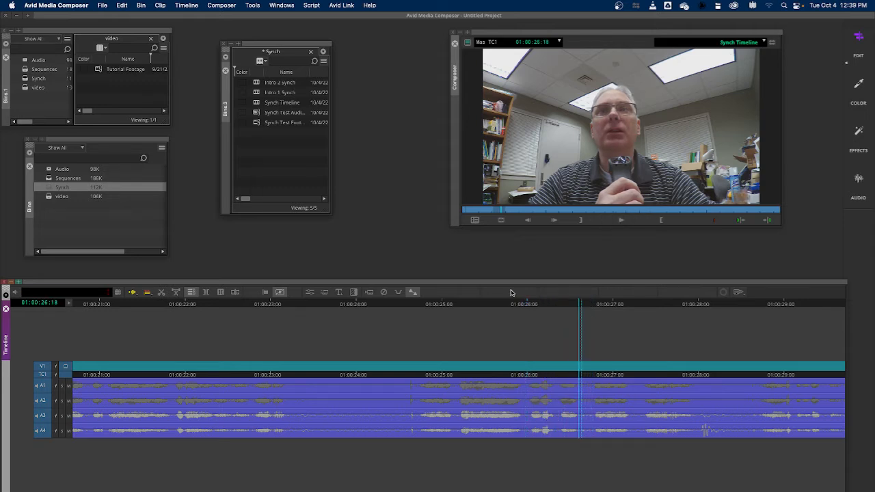
pyautogui.press('i')
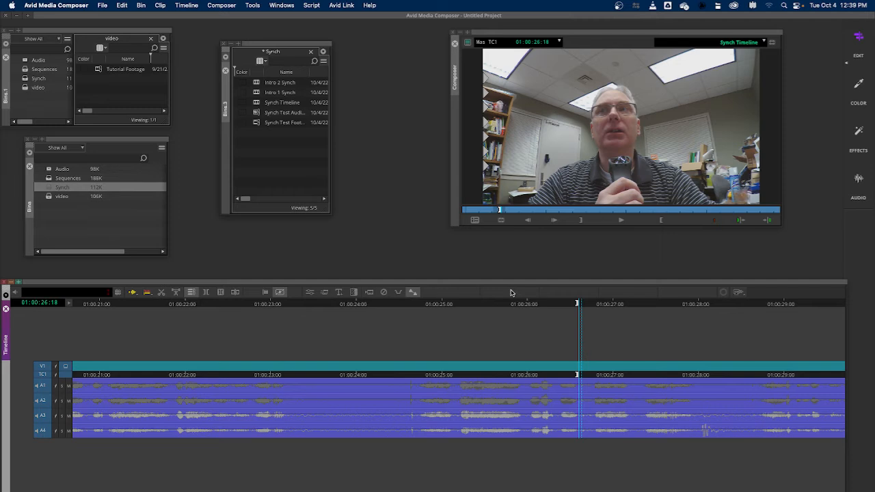
# Step: Find the end of the third take and mark an Out point at 01:00:27:08
pyautogui.press('l')
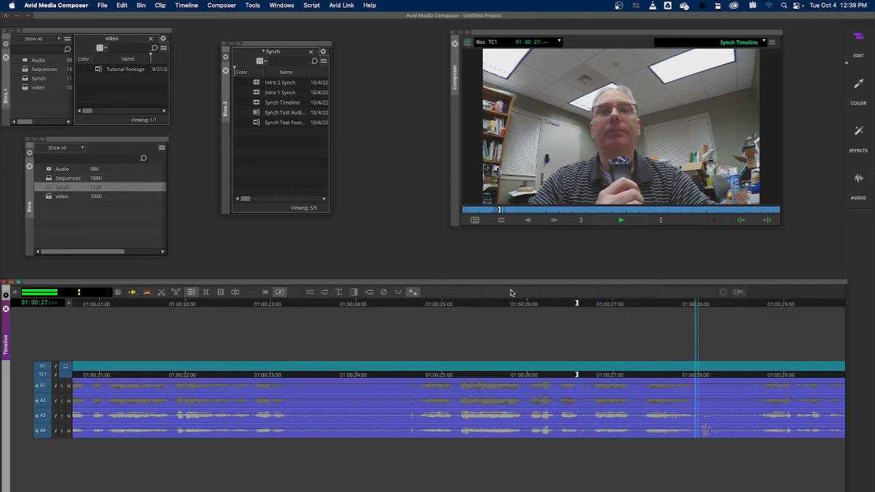
pyautogui.press('j')
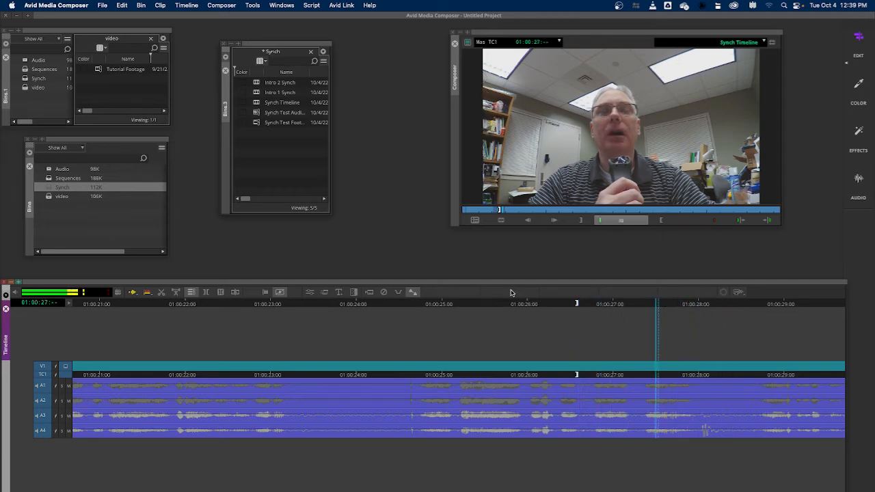
pyautogui.press('k')
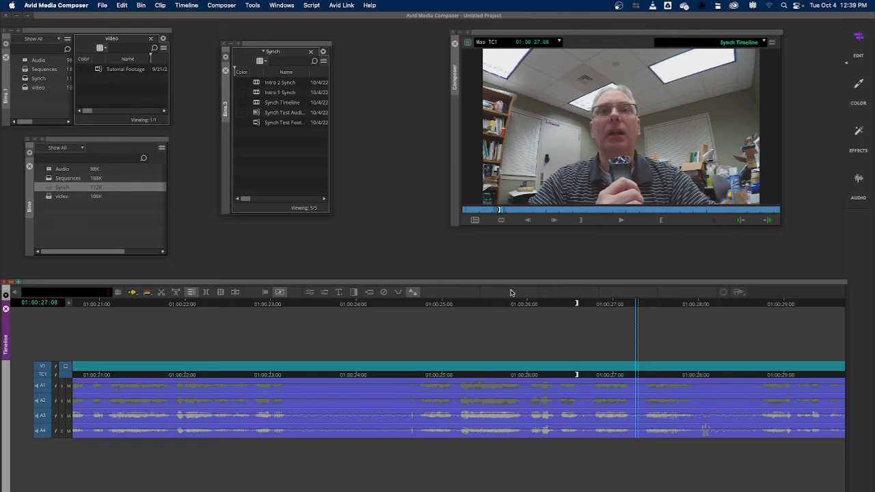
pyautogui.press('o')
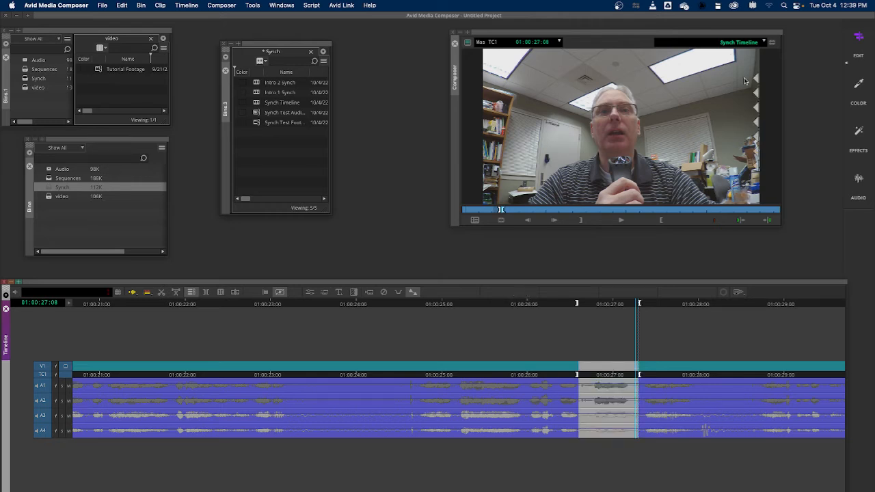
# Step: Create a subsequence of the third take in the Synch bin and name it "Intro 3 Synch"
pyautogui.click(774, 44)
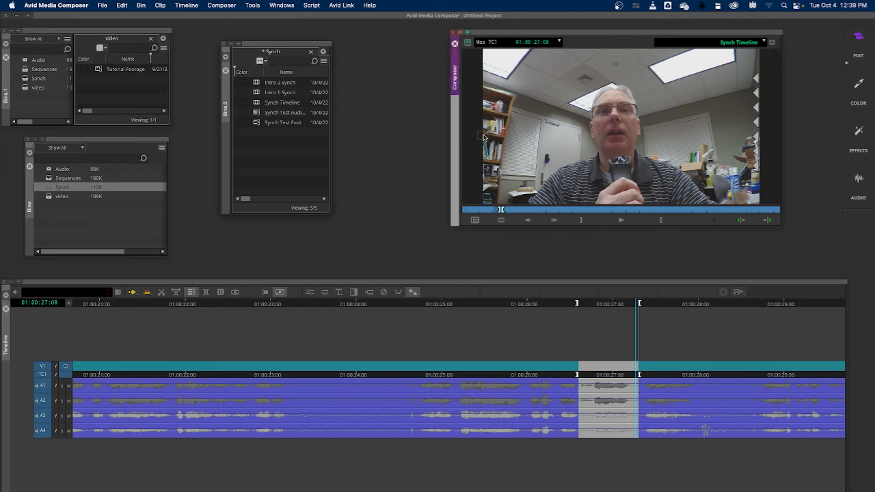
pyautogui.moveTo(262, 153); pyautogui.dragTo(268, 155)
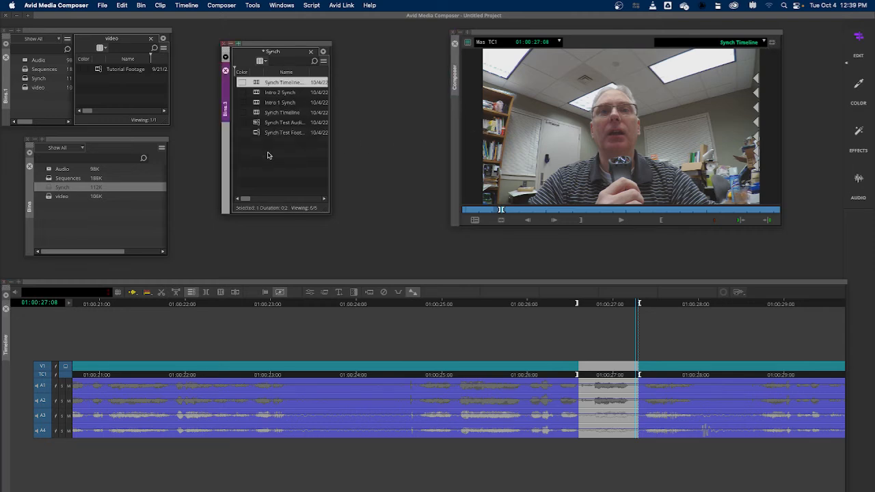
pyautogui.click(295, 83)
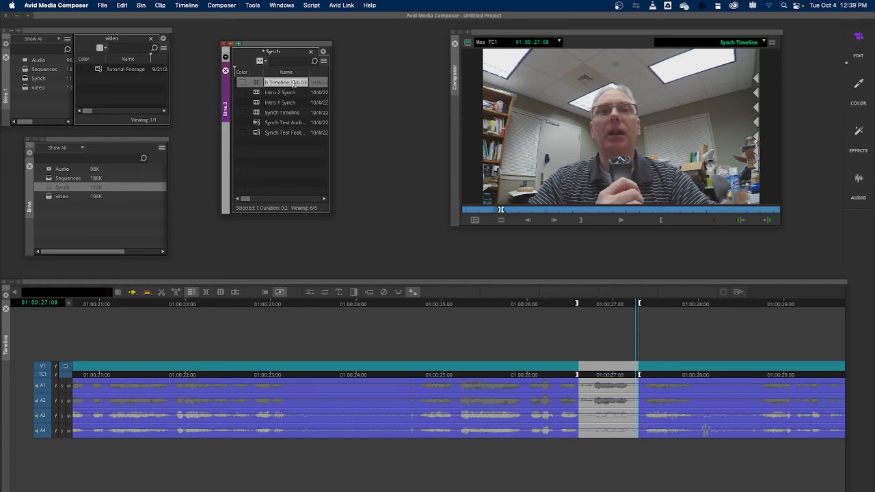
pyautogui.write('Intro 3 Synch')
pyautogui.click(285, 157)
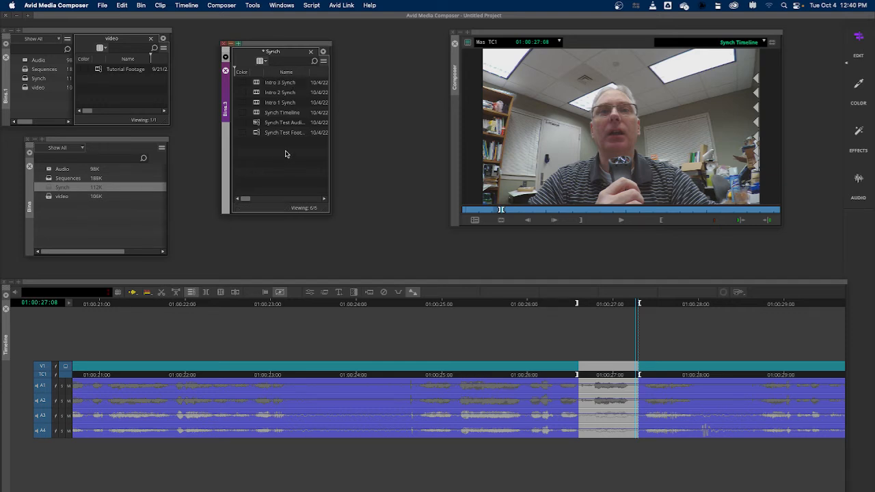
# Step: Clear the third take's marks and play on past 01:00:29:00 to locate the start of the fourth take
pyautogui.click(513, 287)
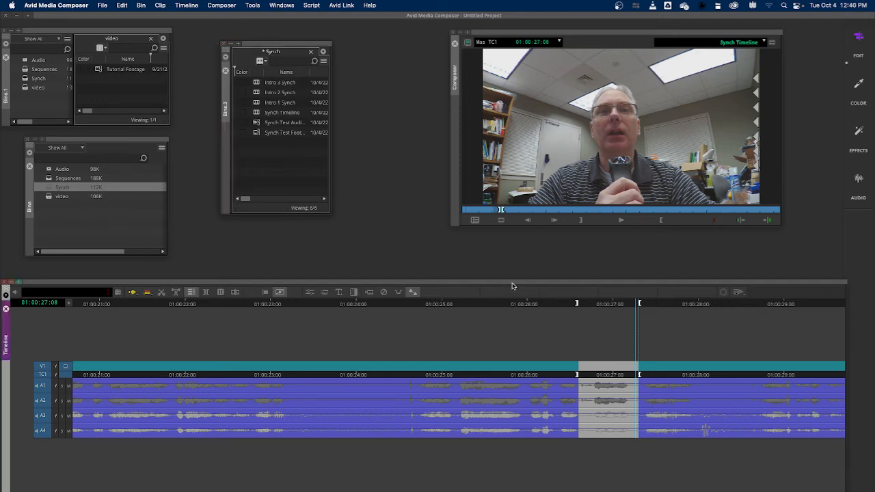
pyautogui.press('g')
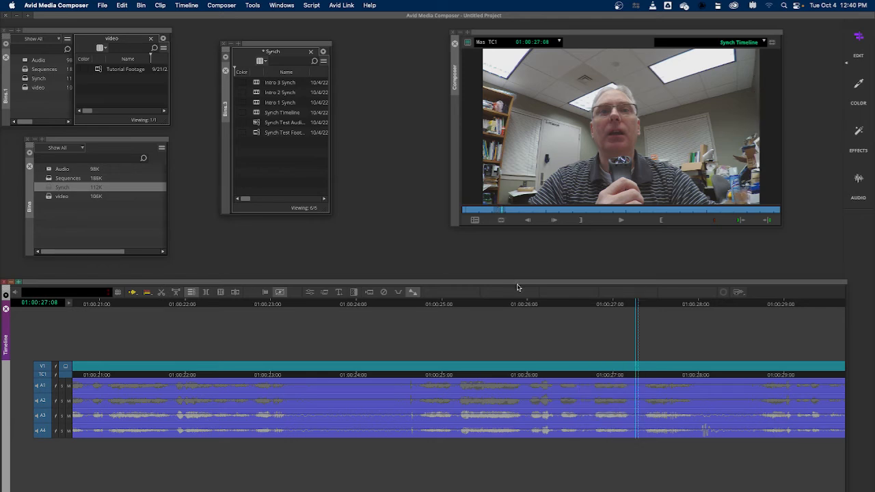
pyautogui.press('space')
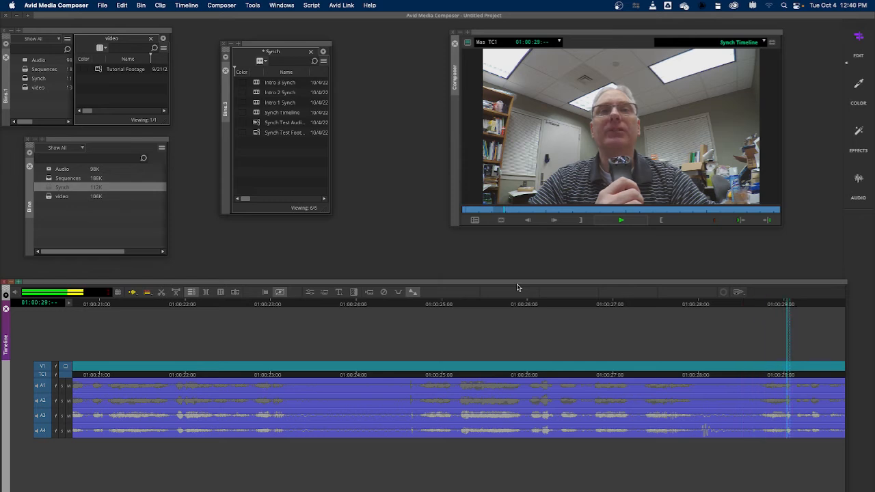
pyautogui.press('k')
pyautogui.press('j')
pyautogui.press('k')
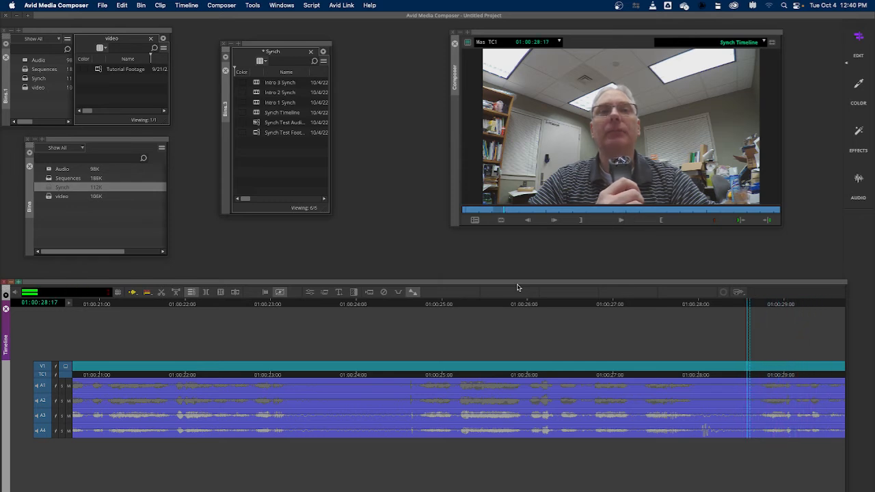
# Step: Shuttle around the start of the fourth take and mark an In point at 01:00:28:17
pyautogui.press('l')
pyautogui.press('k')
pyautogui.press('j')
pyautogui.press('k')
pyautogui.press('l')
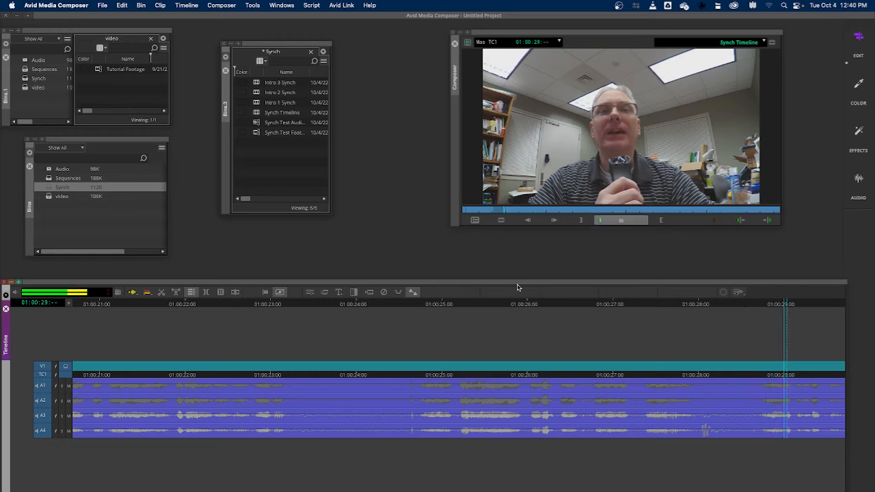
pyautogui.press('j')
pyautogui.press('k')
pyautogui.press('l')
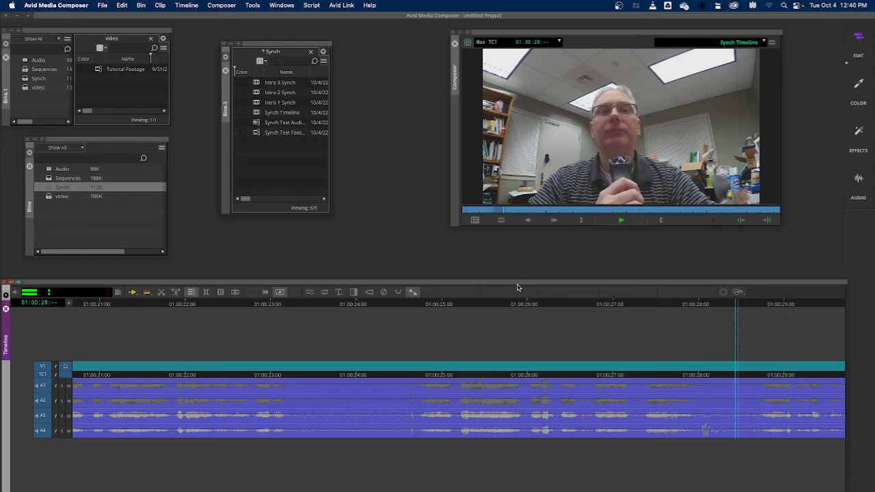
pyautogui.press('j')
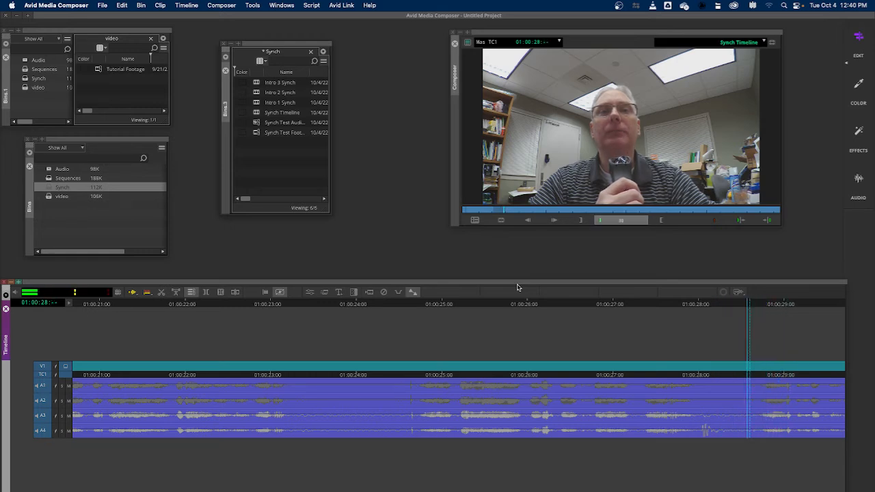
pyautogui.press('k')
pyautogui.press('l')
pyautogui.press('k')
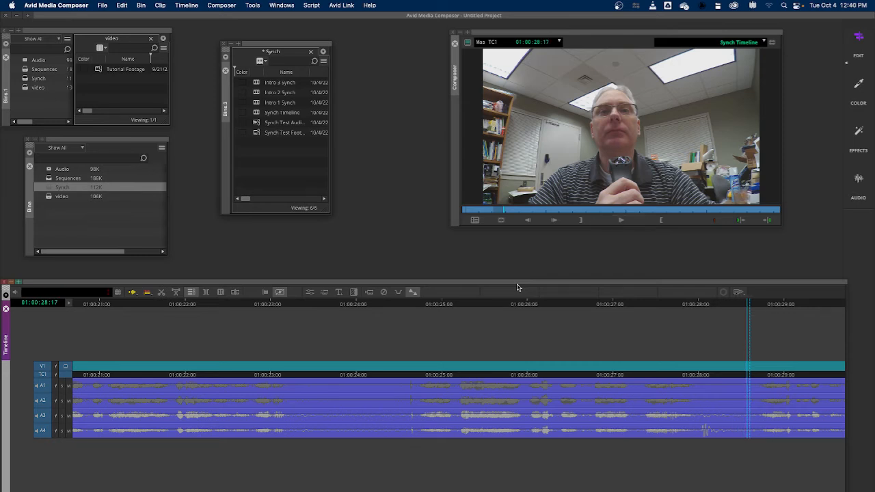
pyautogui.press('i')
# Step: Find the end of the fourth take and mark an Out point at 01:00:30:09
pyautogui.press('l')
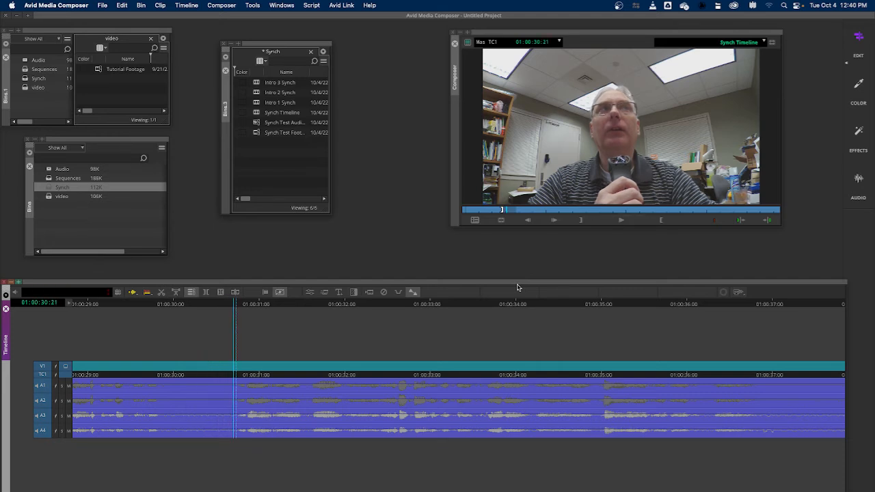
pyautogui.press('j')
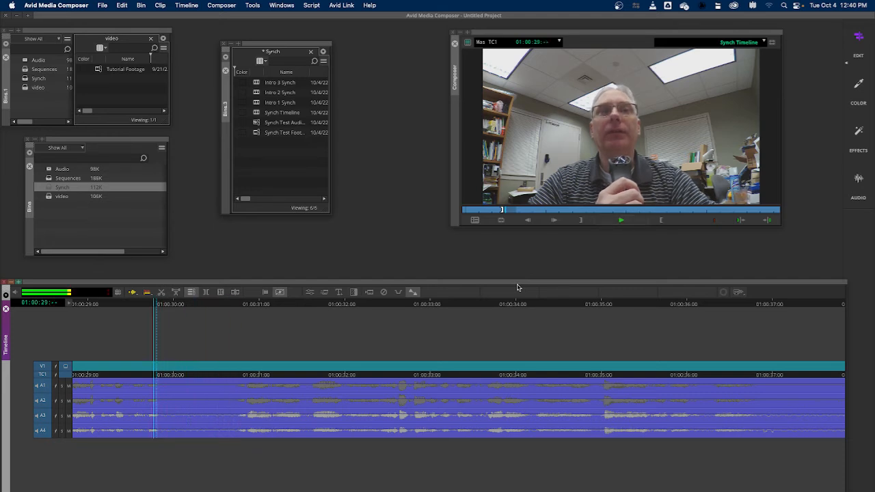
pyautogui.press('space')
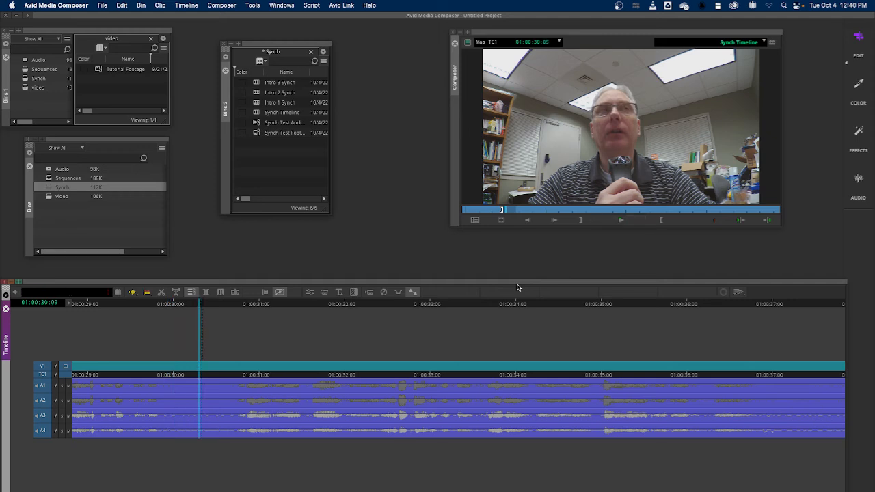
pyautogui.press('o')
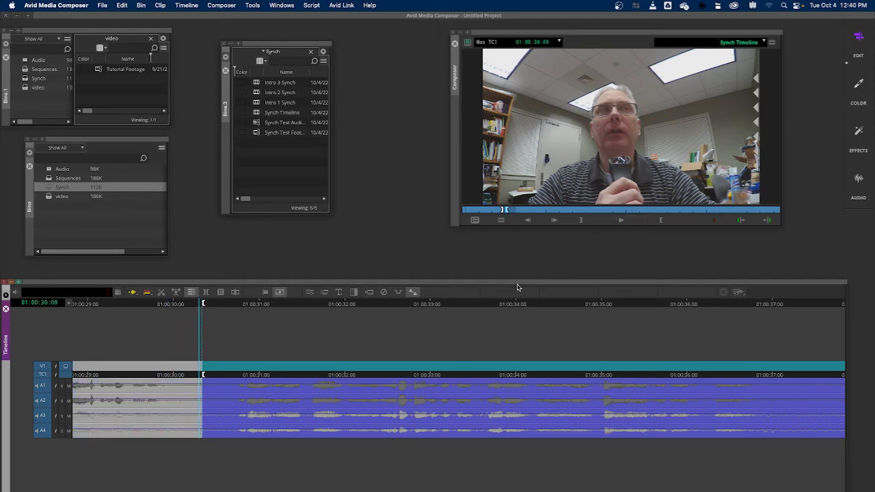
# Step: Create a subsequence of the fourth take in the Synch bin and name it "Intro 4 Synch"
pyautogui.click(773, 45)
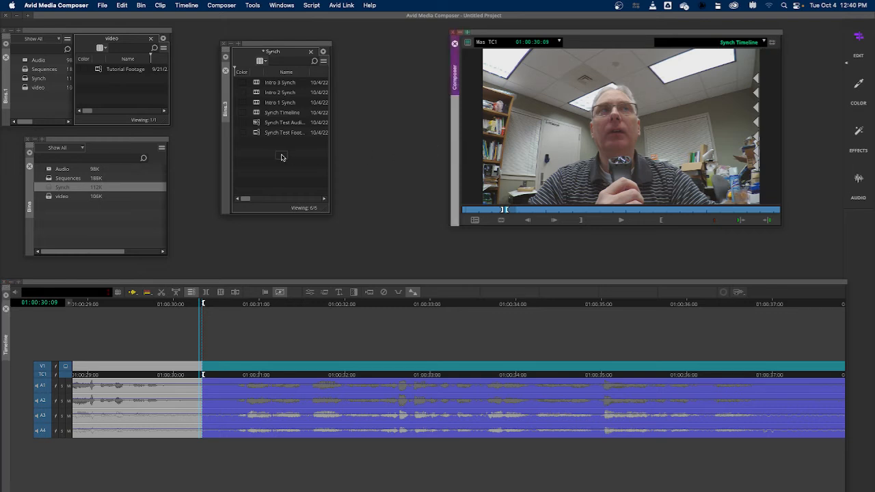
pyautogui.moveTo(282, 157); pyautogui.dragTo(282, 157)
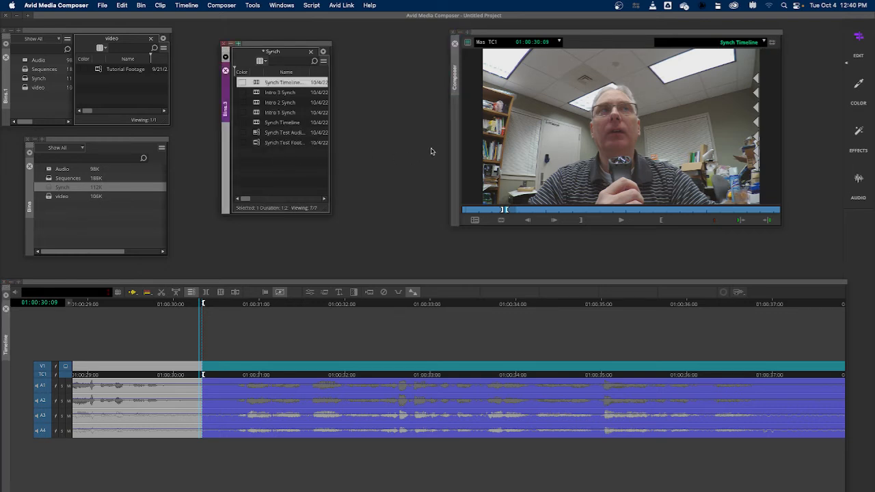
pyautogui.click(283, 82)
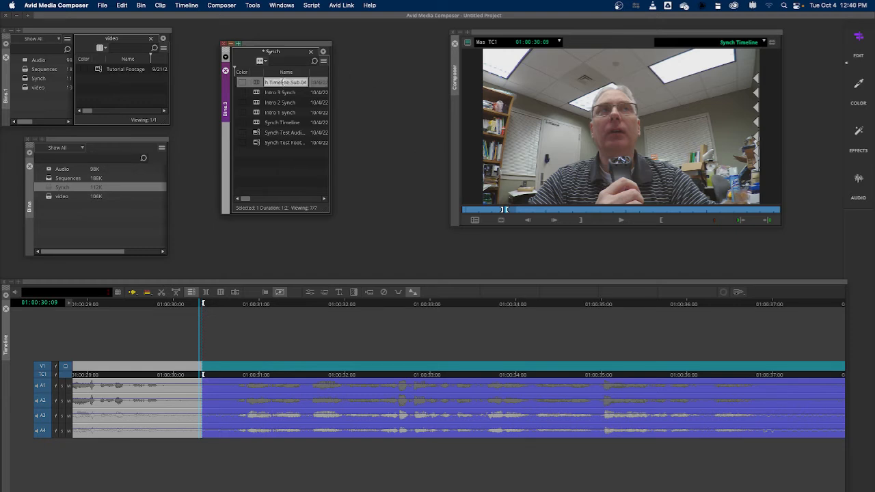
pyautogui.write('Intro 4 Synch')
pyautogui.click(274, 189)
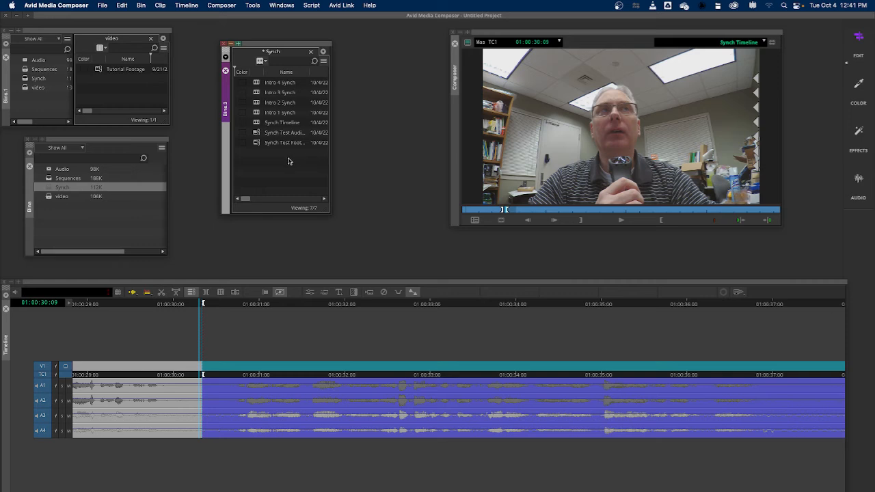
pyautogui.click(268, 113)
pyautogui.click(267, 102)
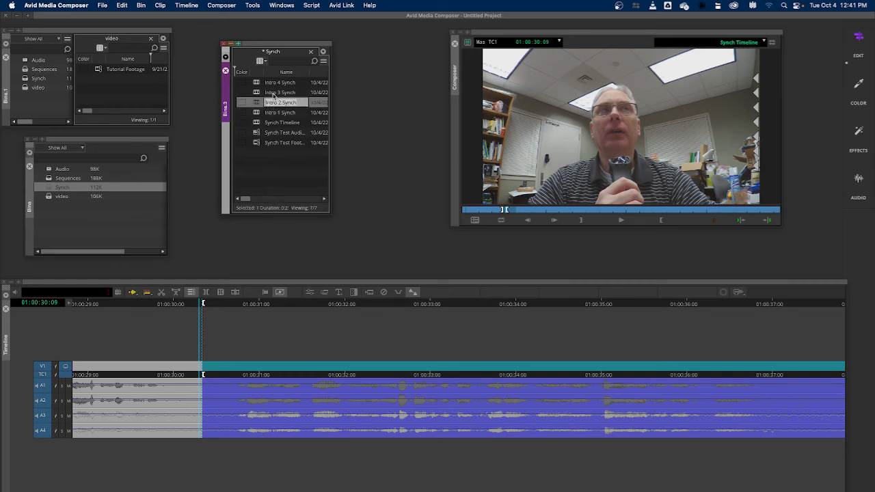
pyautogui.click(274, 93)
pyautogui.click(271, 83)
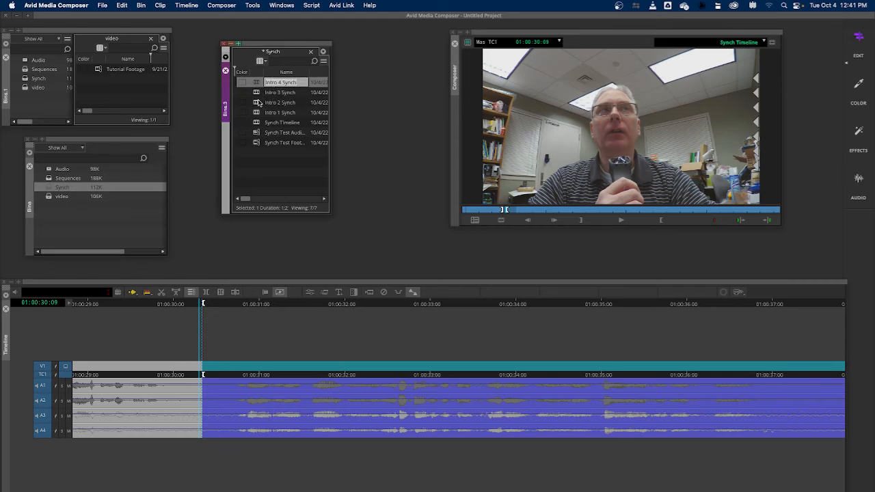
pyautogui.click(267, 160)
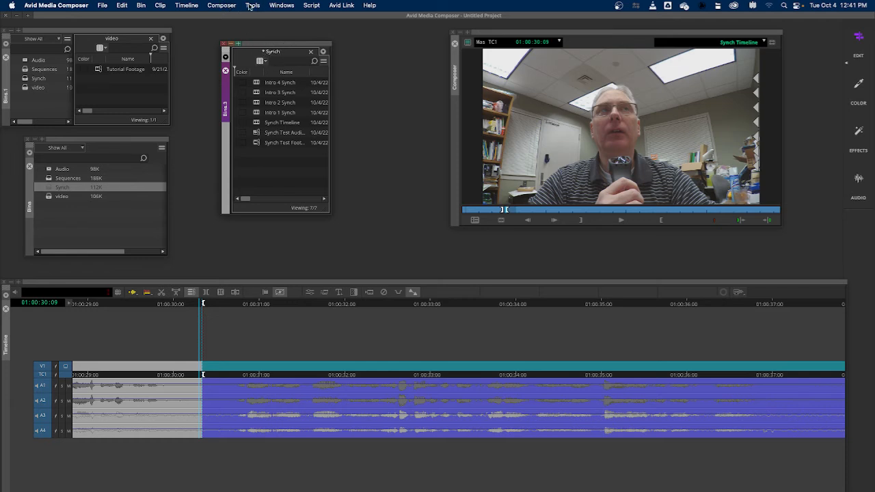
# Step: Create a new sequence in the Synch bin and name it "Synch Master"
pyautogui.click(192, 9)
pyautogui.moveTo(191, 18)
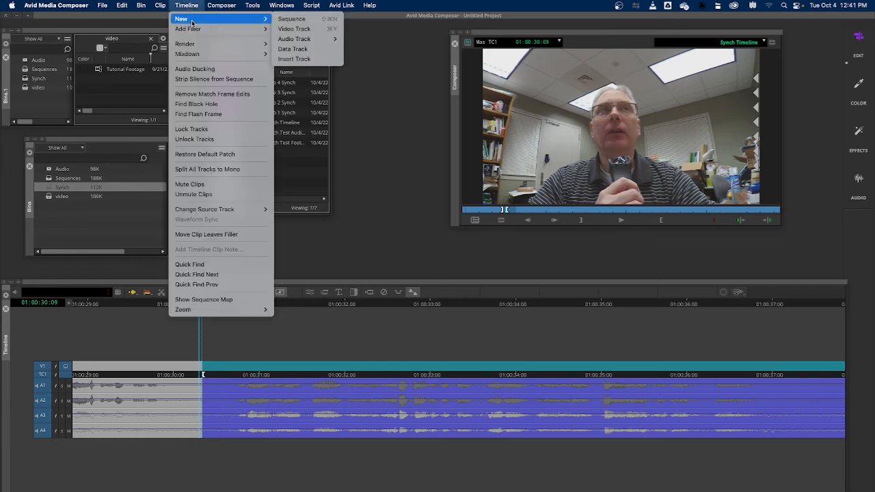
pyautogui.click(295, 19)
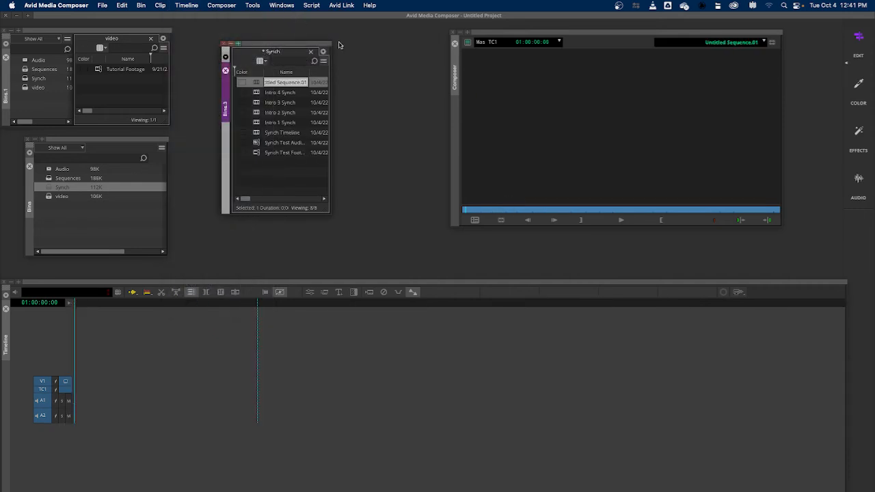
pyautogui.write('Synch Master')
pyautogui.click(277, 179)
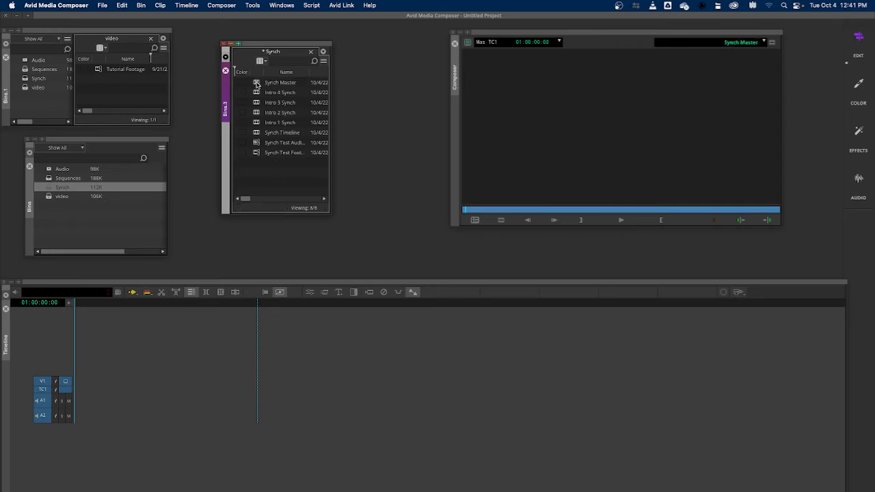
# Step: Load the Synch Master sequence and add the Intro 1 Synch subsequence at the start of its timeline
pyautogui.doubleClick(256, 84)
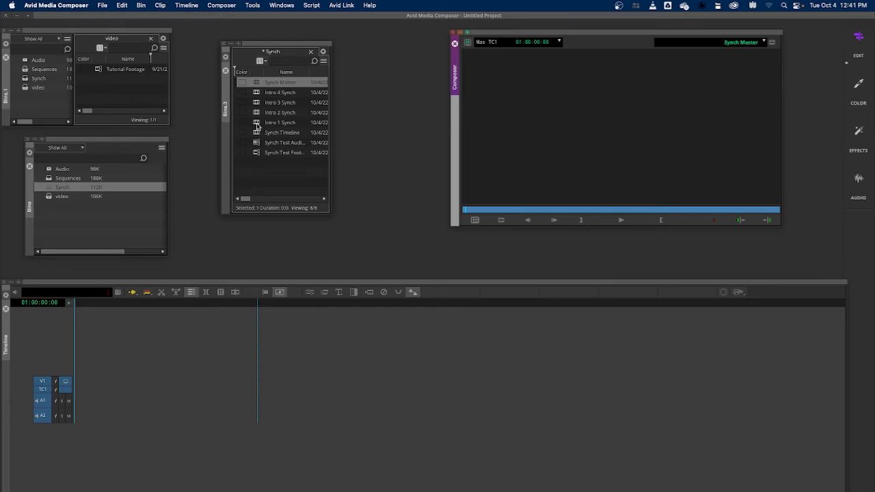
pyautogui.moveTo(258, 124); pyautogui.dragTo(193, 352)
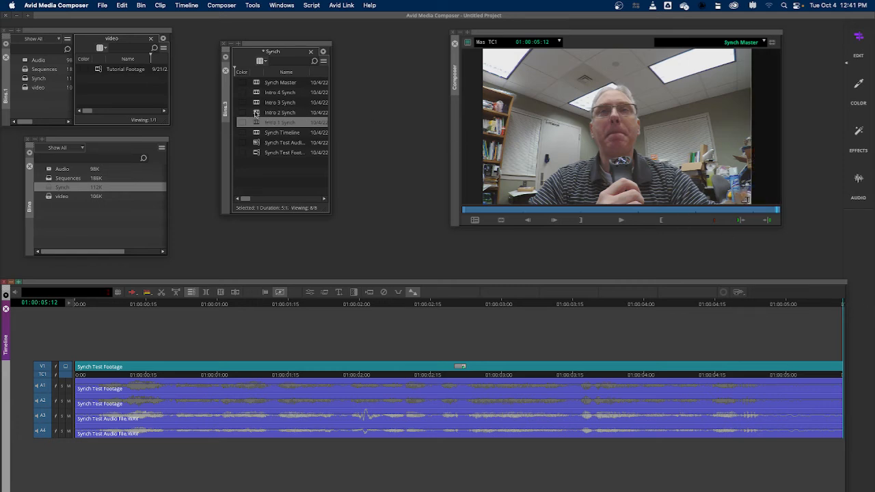
# Step: Try to append the Intro 2 Synch subsequence after the first take in Synch Master, and reload Synch Master
pyautogui.moveTo(257, 113); pyautogui.dragTo(844, 371)
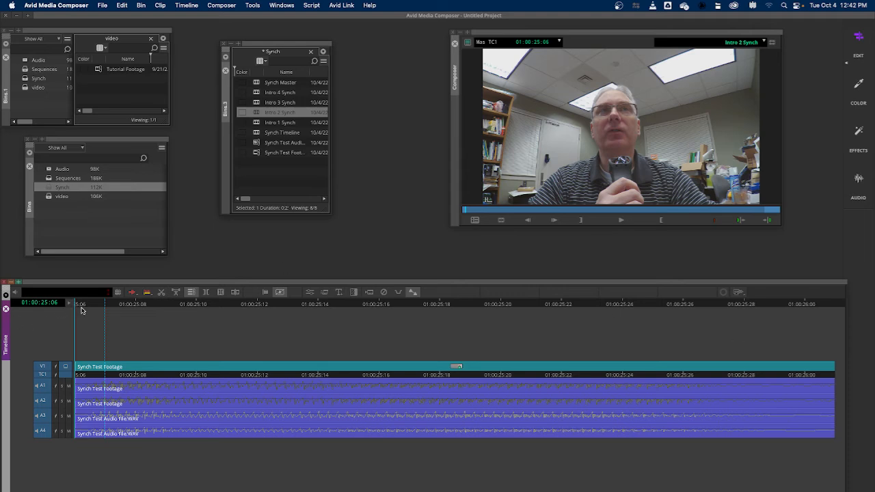
pyautogui.moveTo(82, 308); pyautogui.dragTo(834, 369)
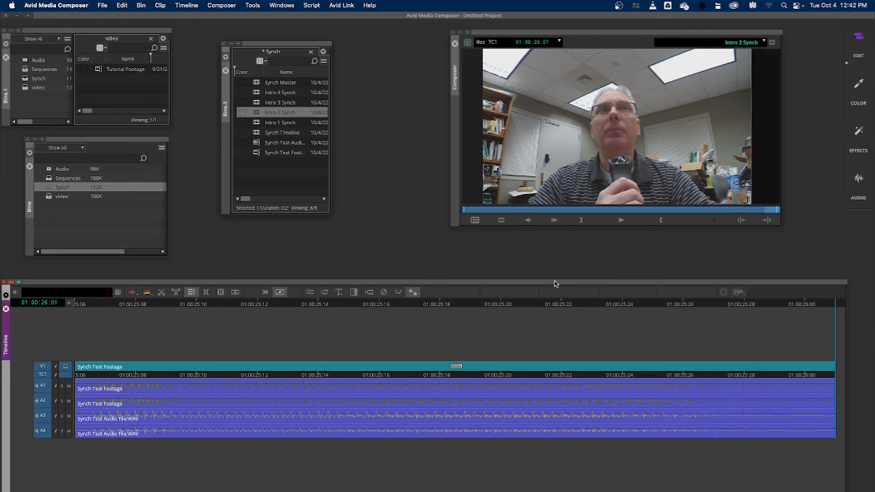
pyautogui.moveTo(257, 114)
pyautogui.mouseDown()
pyautogui.moveTo(542, 323)
pyautogui.moveTo(804, 393)
pyautogui.moveTo(831, 384)
pyautogui.moveTo(832, 369)
pyautogui.mouseUp()
pyautogui.moveTo(257, 112); pyautogui.dragTo(830, 370)
pyautogui.doubleClick(255, 83)
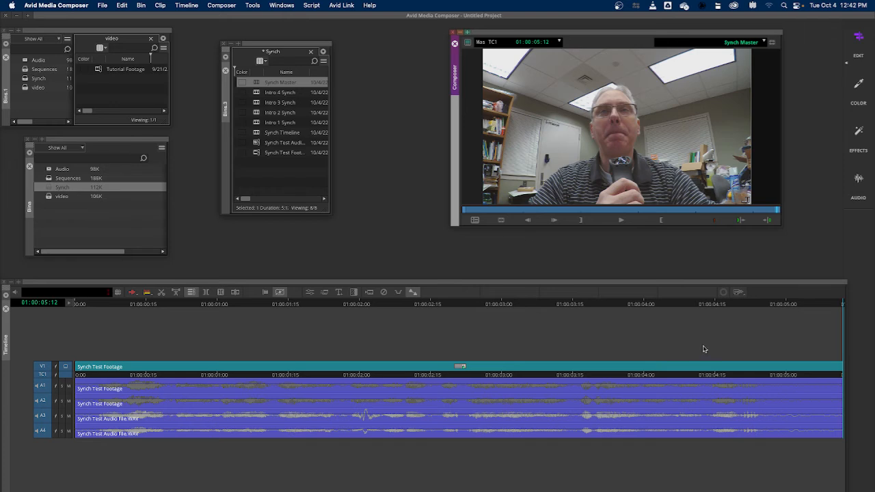
# Step: Try again to add Intro 2 Synch at the end of the Synch Master timeline, and reopen Synch Master
pyautogui.click(845, 307)
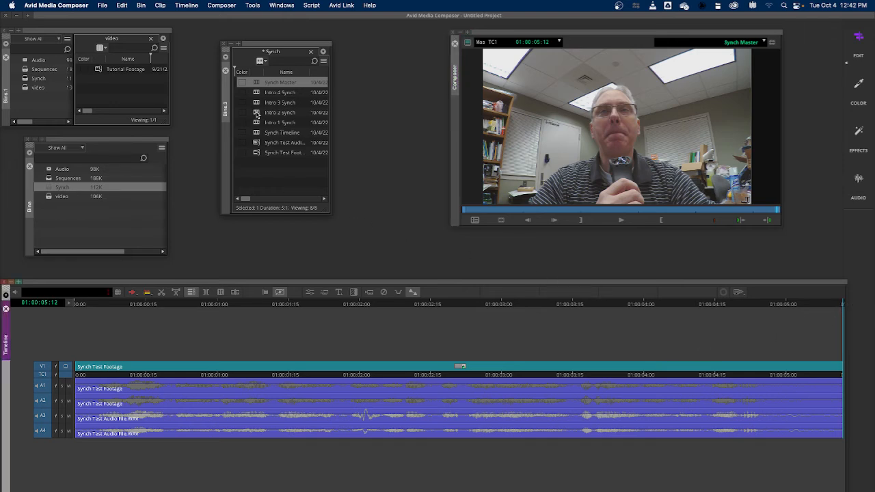
pyautogui.moveTo(256, 114); pyautogui.dragTo(842, 374)
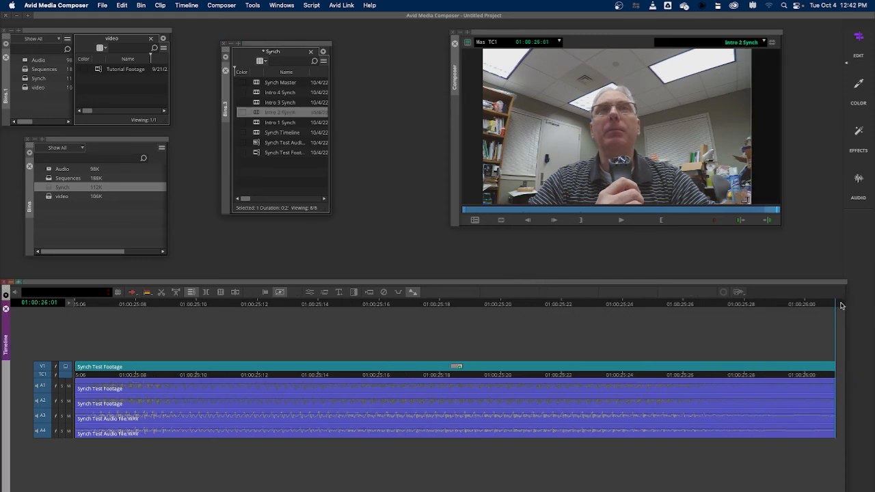
pyautogui.moveTo(837, 307); pyautogui.dragTo(715, 320)
pyautogui.press('space')
pyautogui.click(257, 125)
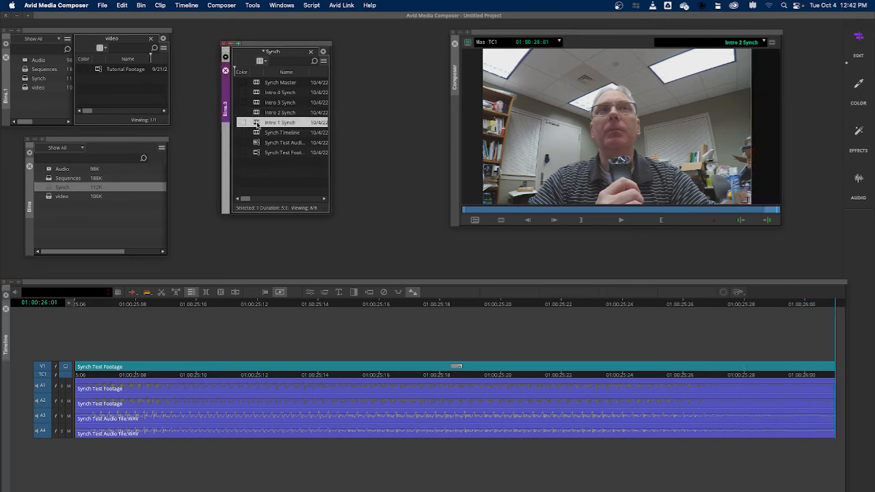
pyautogui.doubleClick(256, 82)
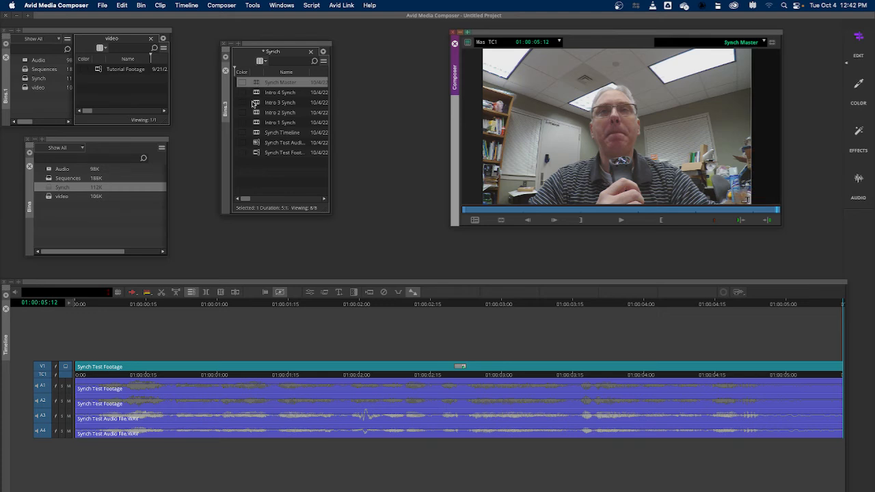
# Step: Switch Segment Mode to the yellow splice-in arrow and append the Intro 2 Synch subsequence at the end of Synch Master
pyautogui.moveTo(777, 212); pyautogui.dragTo(776, 212)
pyautogui.click(132, 295)
pyautogui.click(132, 294)
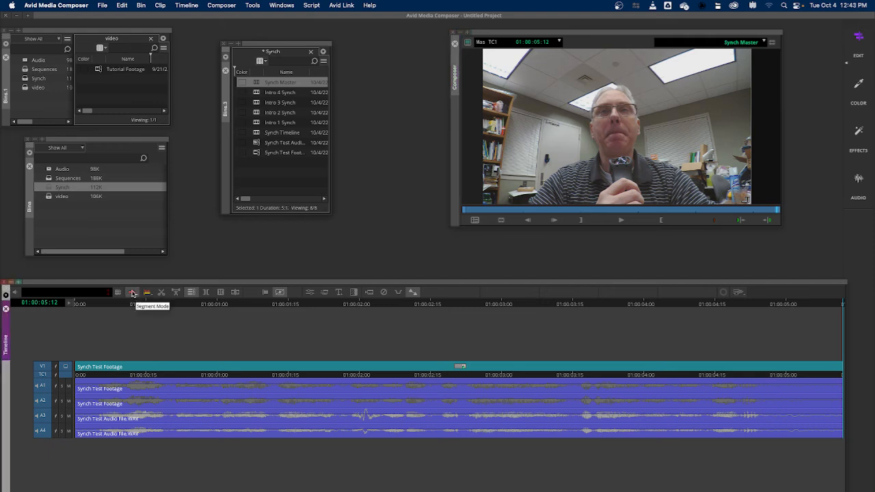
pyautogui.rightClick(133, 294)
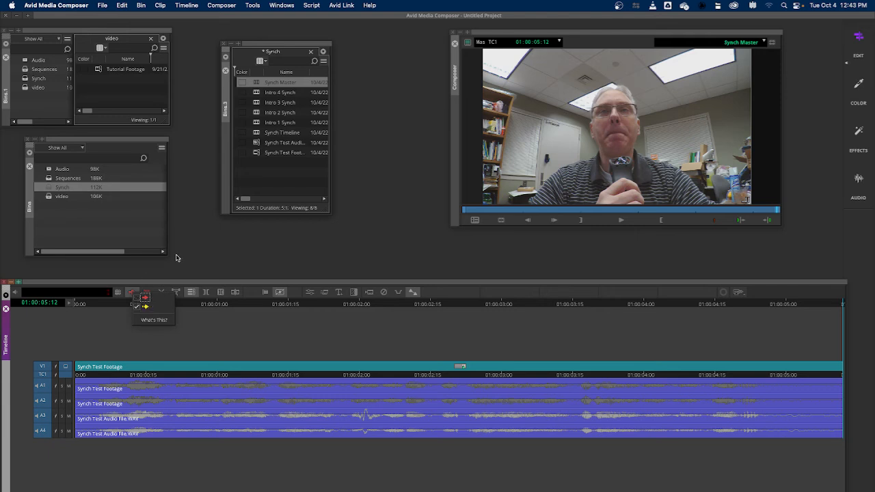
pyautogui.click(194, 265)
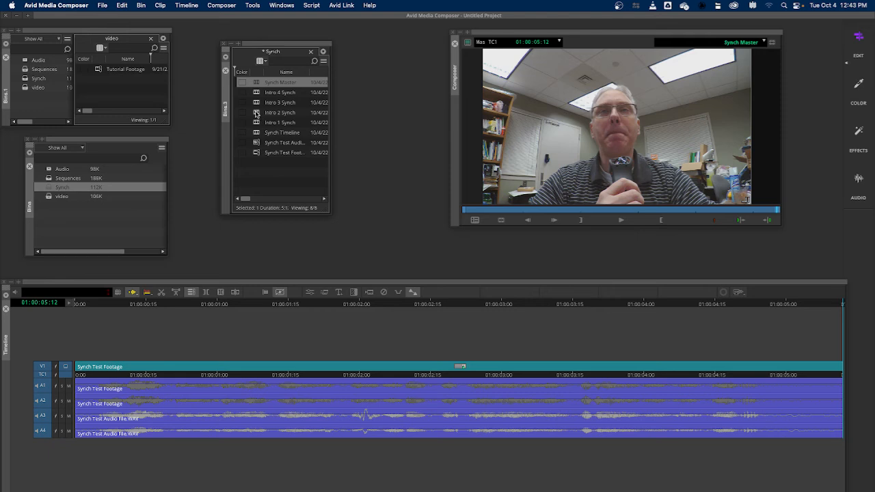
pyautogui.moveTo(255, 113); pyautogui.dragTo(841, 369)
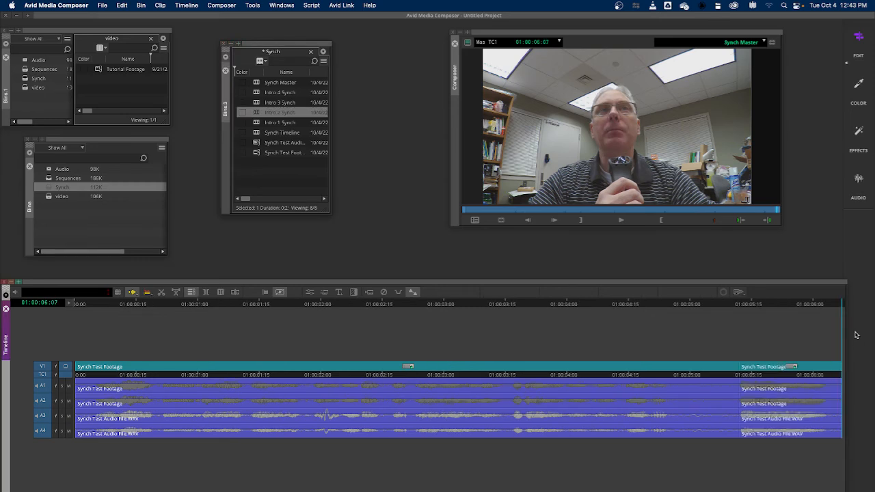
# Step: Park at the end of the second take and append the Intro 3 Synch subsequence there
pyautogui.click(840, 304)
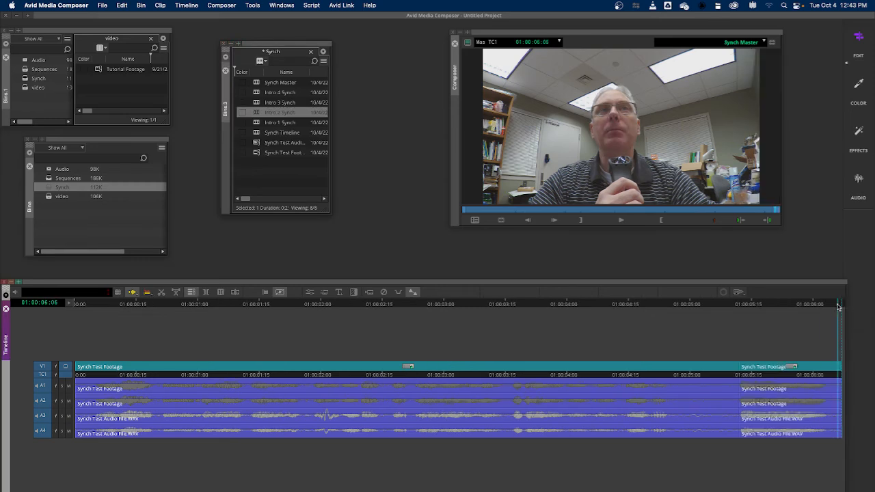
pyautogui.moveTo(838, 306)
pyautogui.mouseDown()
pyautogui.moveTo(741, 305)
pyautogui.moveTo(842, 305)
pyautogui.mouseUp()
pyautogui.click(257, 103)
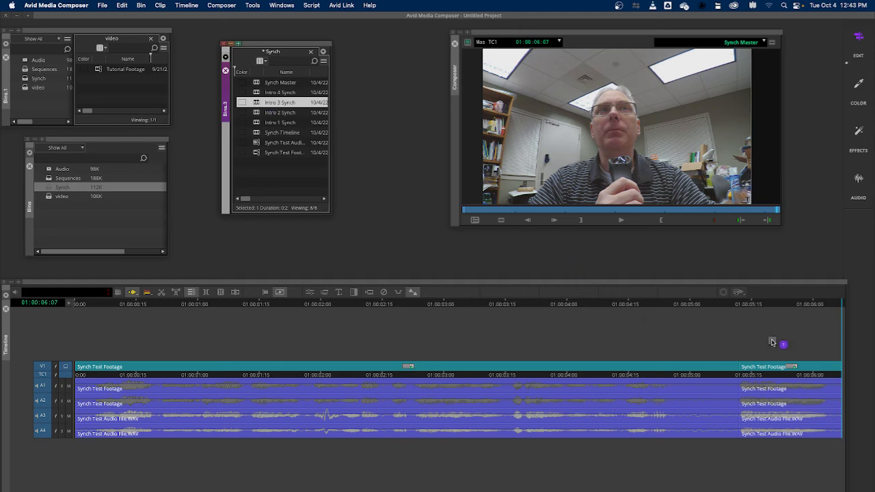
pyautogui.click(836, 362)
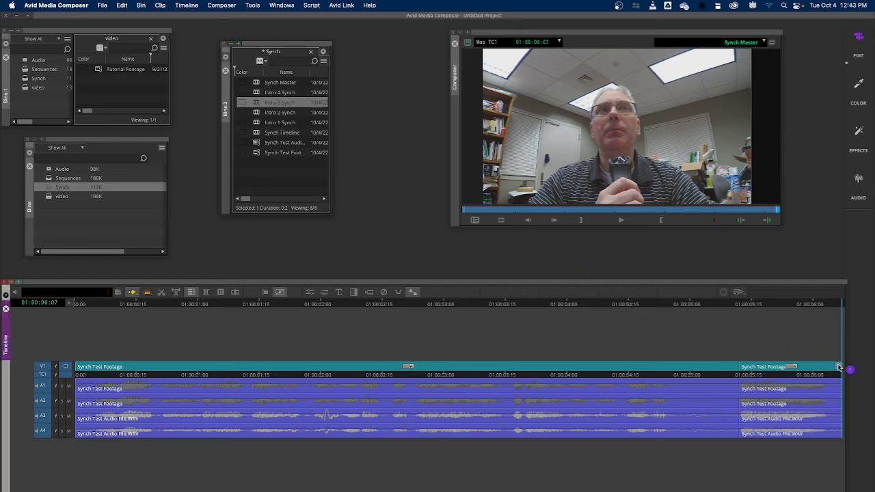
pyautogui.moveTo(838, 369); pyautogui.dragTo(837, 367)
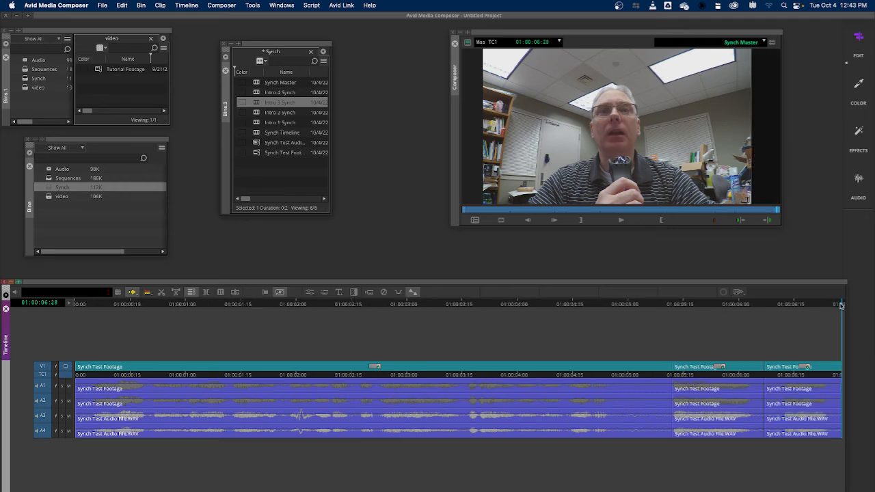
# Step: Append the Intro 4 Synch subsequence after the third take and play the assembled sequence from the start
pyautogui.moveTo(841, 306)
pyautogui.mouseDown()
pyautogui.moveTo(851, 306)
pyautogui.moveTo(833, 312)
pyautogui.moveTo(855, 313)
pyautogui.moveTo(792, 318)
pyautogui.moveTo(849, 322)
pyautogui.mouseUp()
pyautogui.click(256, 93)
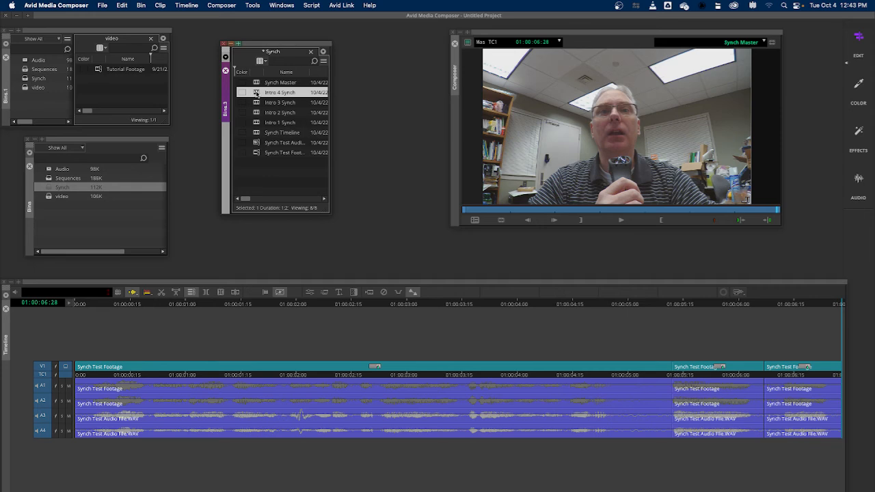
pyautogui.moveTo(256, 93); pyautogui.dragTo(835, 364)
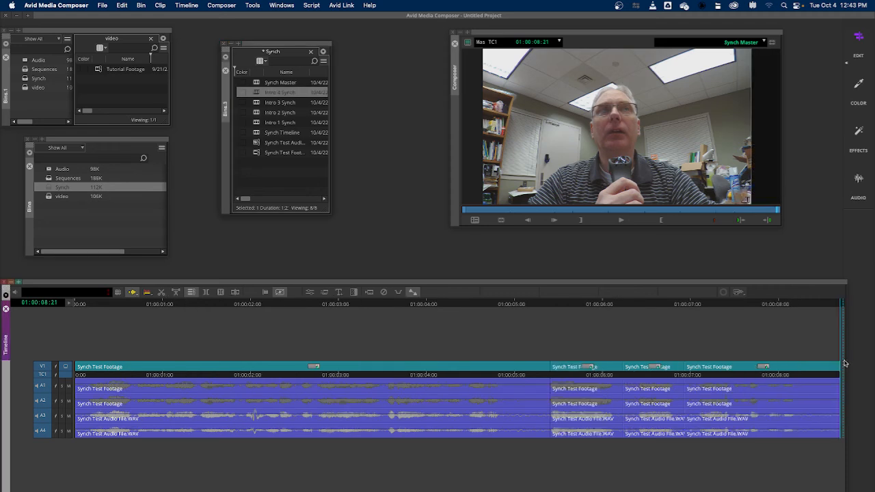
pyautogui.moveTo(838, 308); pyautogui.dragTo(44, 317)
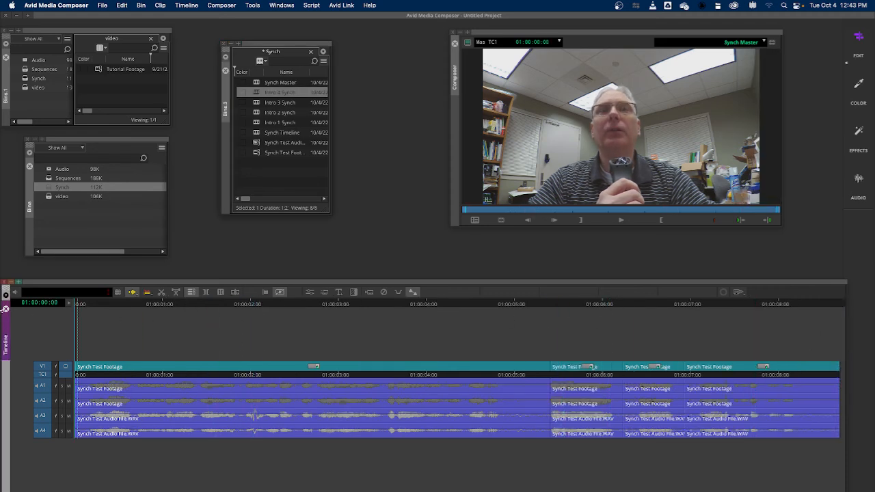
pyautogui.press('space')
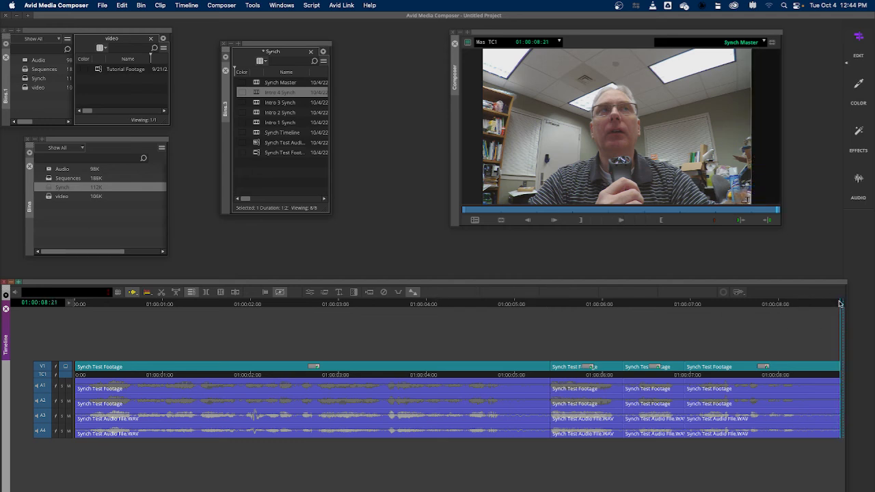
# Step: Deselect the TC1 and A1–A4 tracks, and add and render a 6-frame Dissolve centered on the first cut on V1
pyautogui.moveTo(839, 303); pyautogui.dragTo(557, 324)
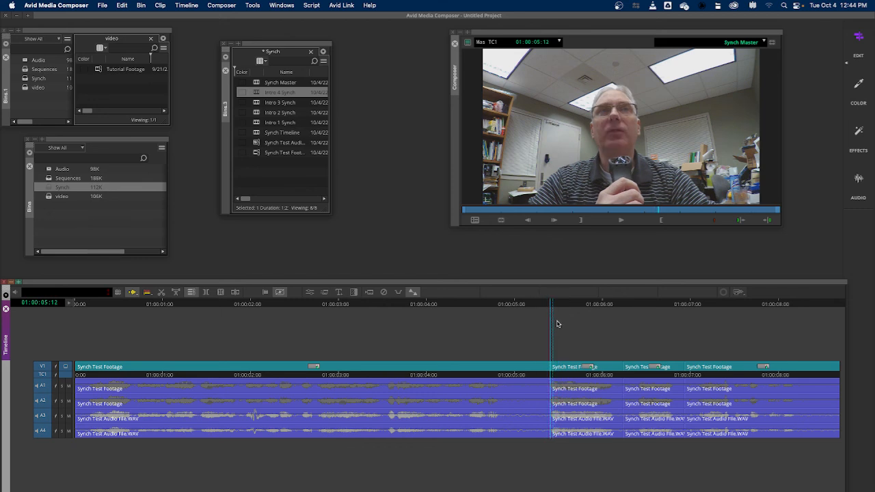
pyautogui.press('Down')
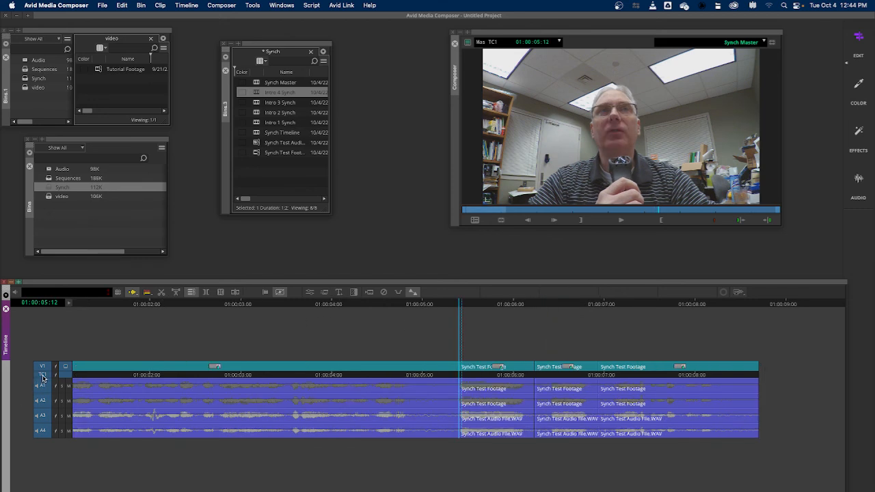
pyautogui.moveTo(46, 377); pyautogui.dragTo(41, 436)
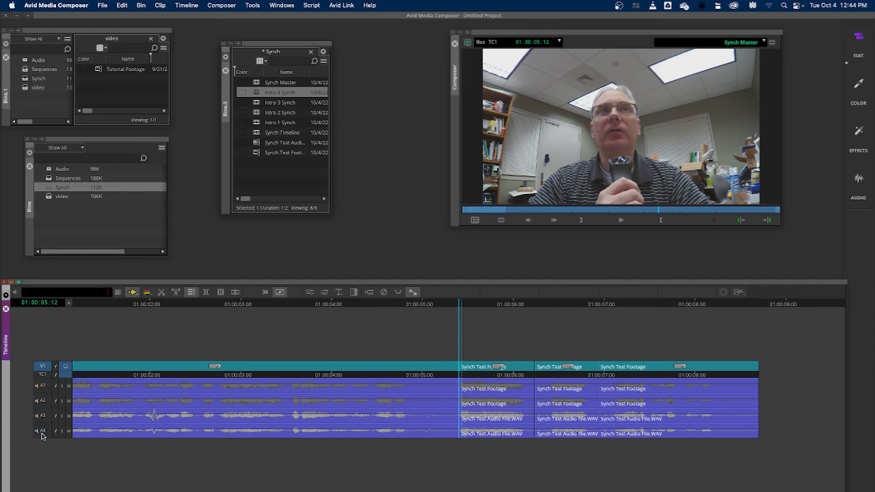
pyautogui.moveTo(461, 306)
pyautogui.mouseDown()
pyautogui.moveTo(451, 307)
pyautogui.moveTo(461, 308)
pyautogui.mouseUp()
pyautogui.click(353, 292)
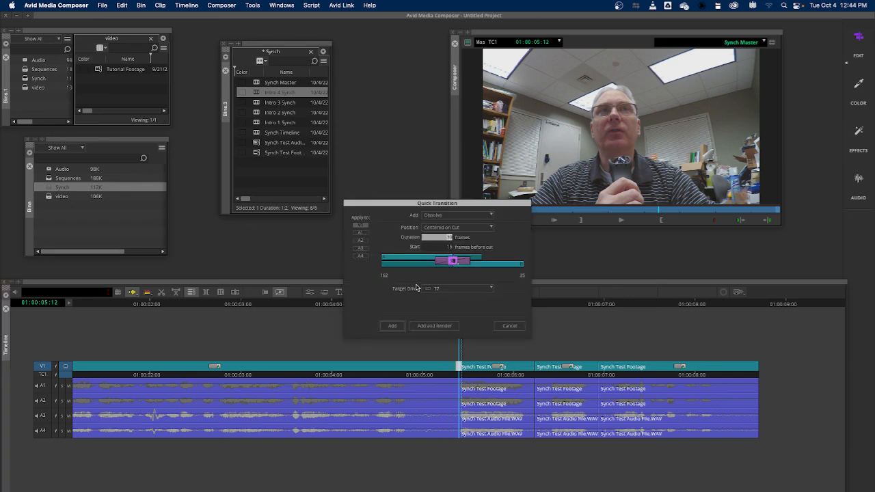
pyautogui.write('6')
pyautogui.click(434, 327)
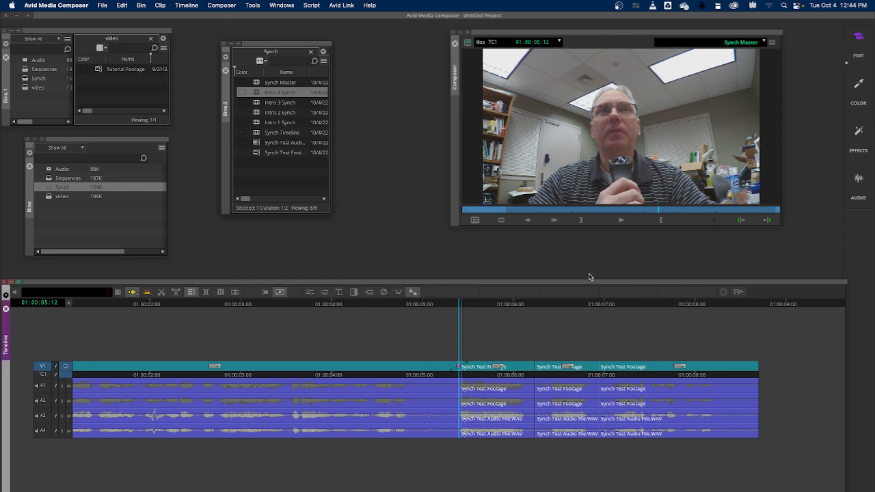
# Step: Play the sequence forward and backward across the first dissolve to check the transition
pyautogui.moveTo(659, 211); pyautogui.dragTo(651, 212)
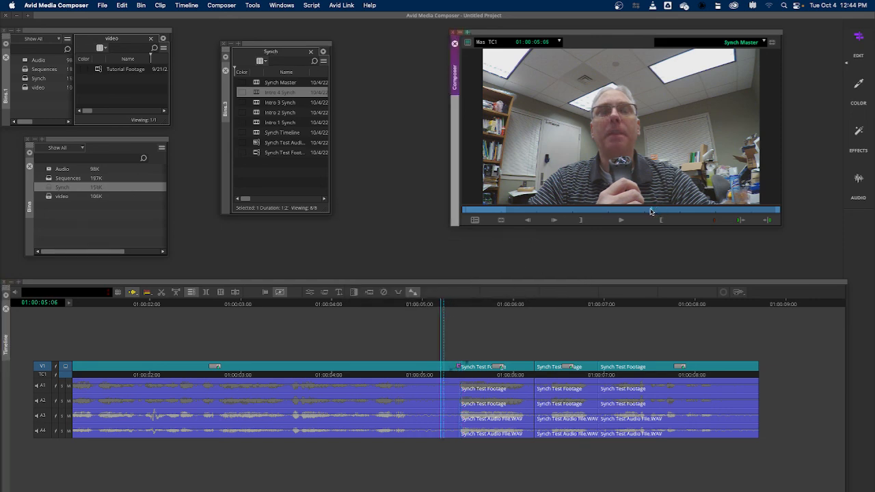
pyautogui.press('space')
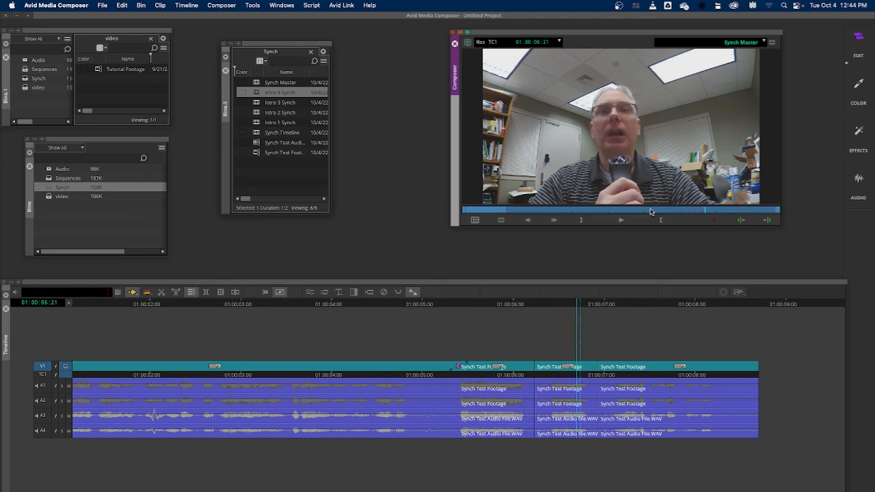
pyautogui.press('j')
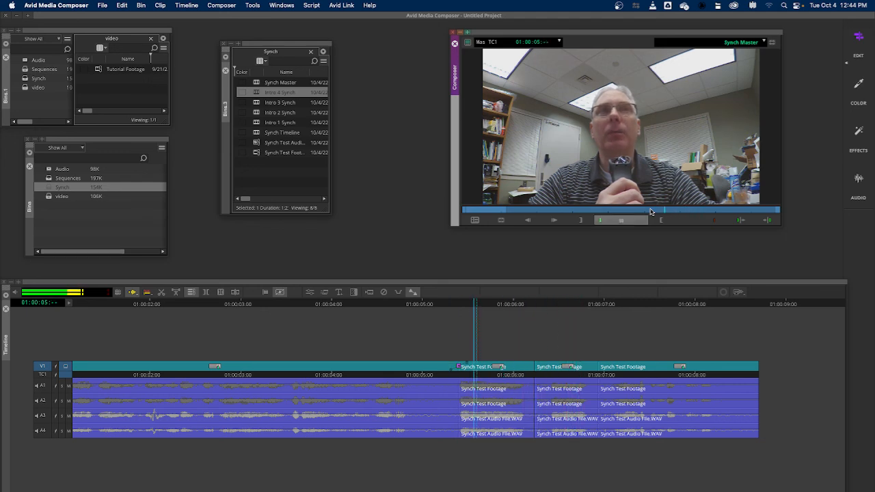
pyautogui.press('k')
pyautogui.press('l')
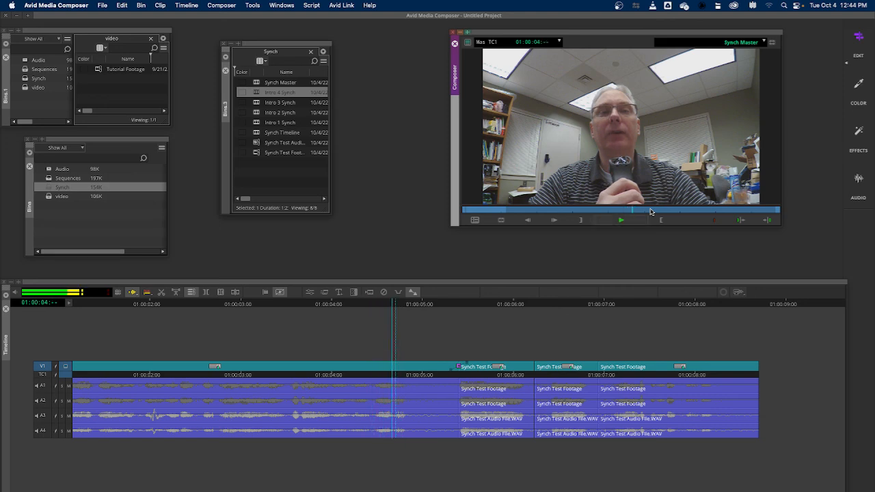
pyautogui.press('k')
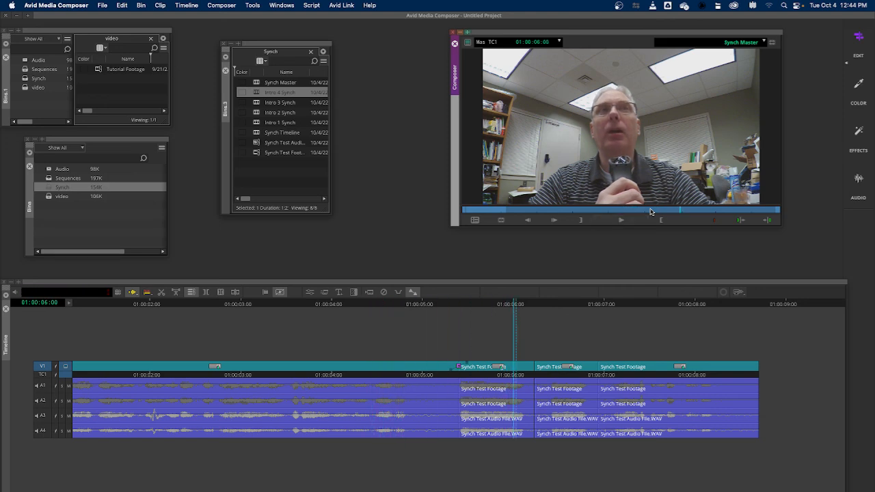
pyautogui.press('l')
pyautogui.press('k')
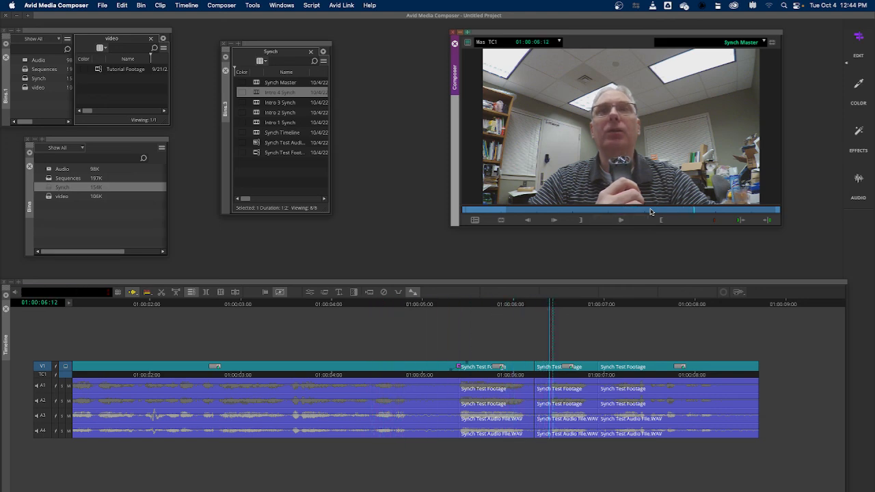
# Step: Add and render a 6-frame Dissolve centered on the second cut, between the Intro 2 and Intro 3 takes
pyautogui.press('Left')
pyautogui.press('Left')
pyautogui.press('Left')
pyautogui.press('Left')
pyautogui.press('Left')
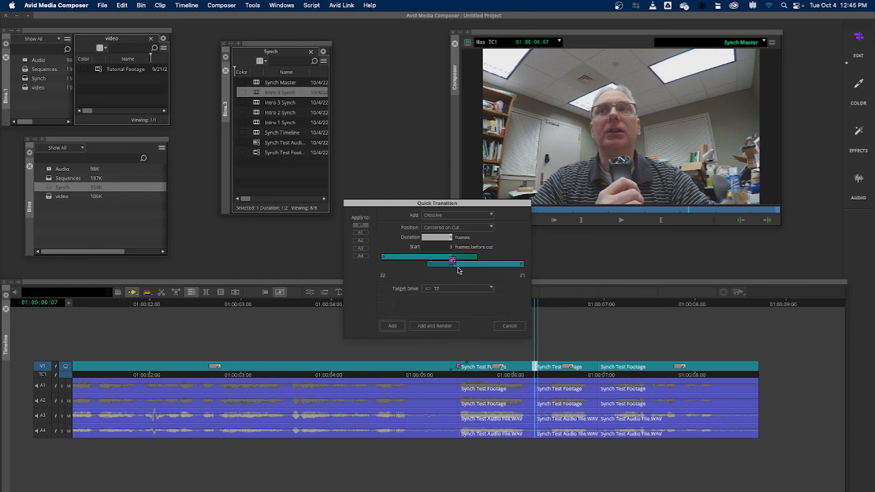
pyautogui.click(428, 326)
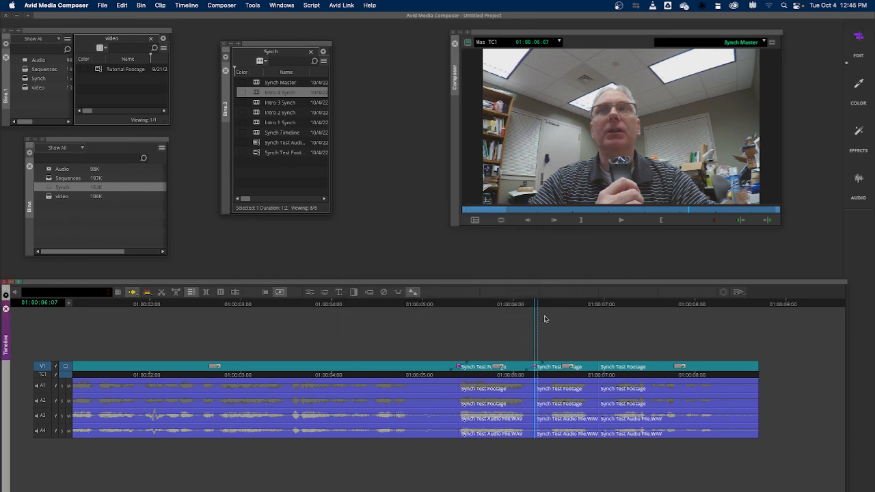
# Step: Play the sequence from late in the first take through the first two dissolves
pyautogui.moveTo(536, 304); pyautogui.dragTo(392, 315)
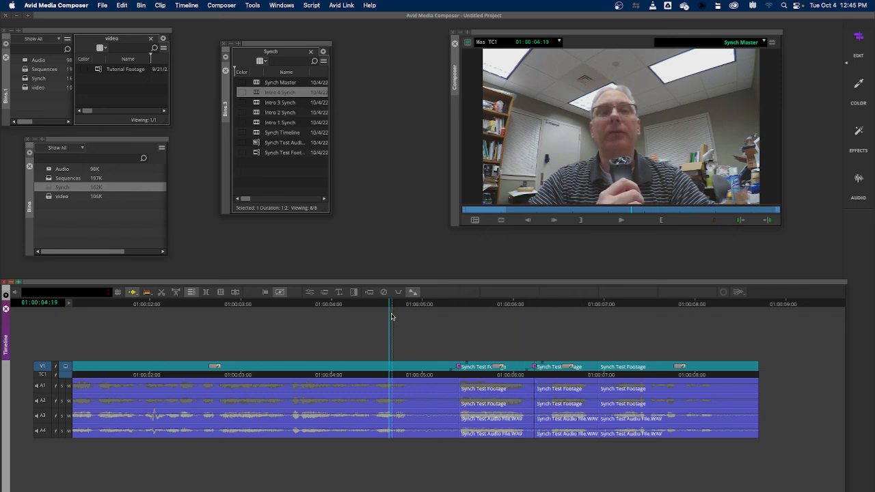
pyautogui.press('space')
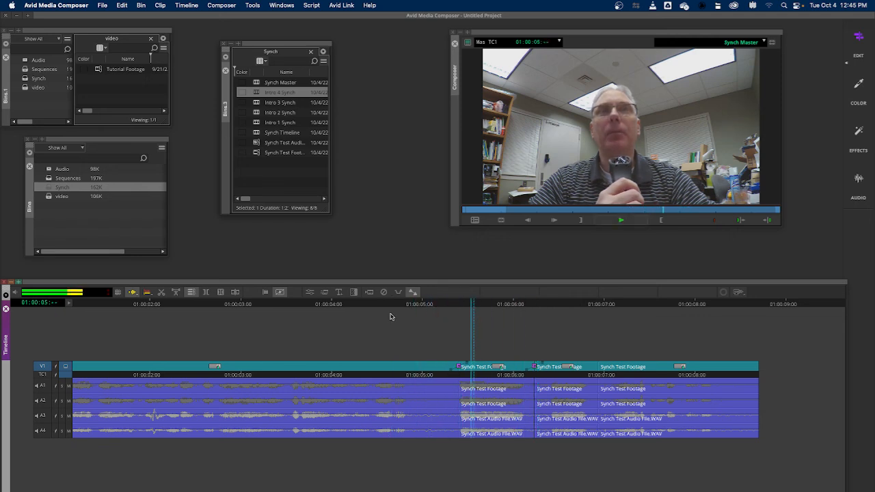
pyautogui.press('space')
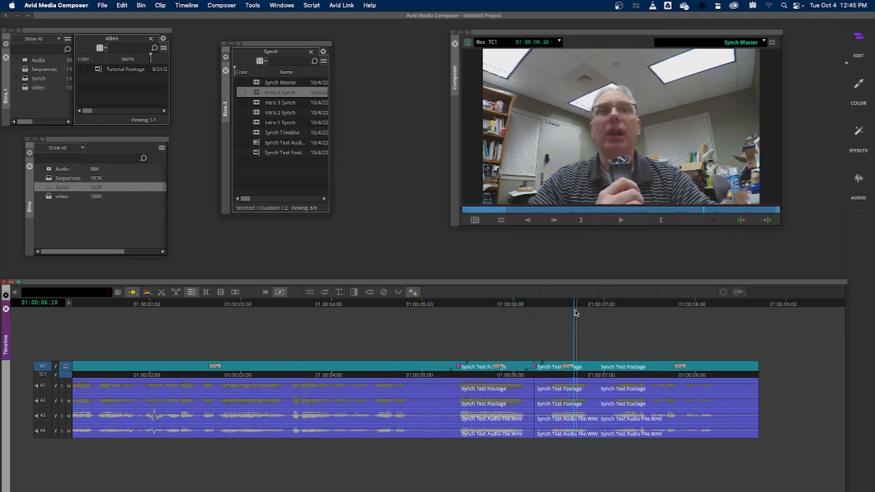
# Step: Add and render a 6-frame Dissolve centered on the third cut, between the Intro 3 and Intro 4 takes
pyautogui.moveTo(576, 308); pyautogui.dragTo(599, 313)
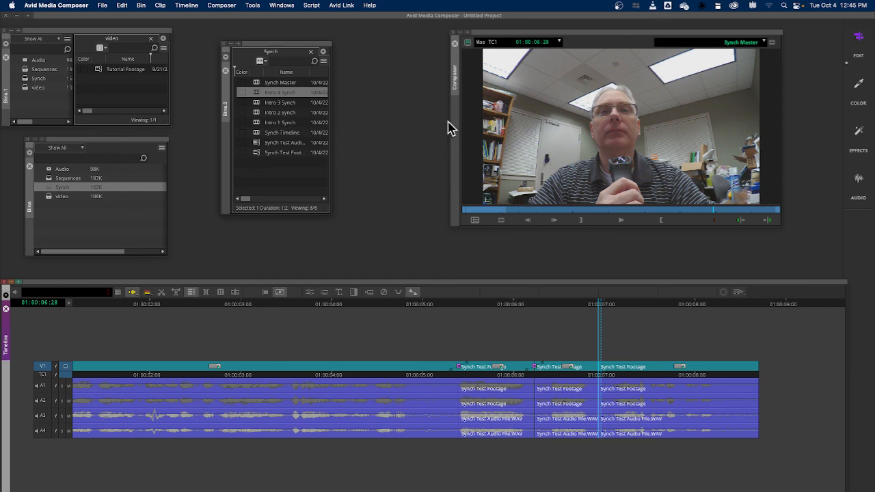
pyautogui.click(354, 292)
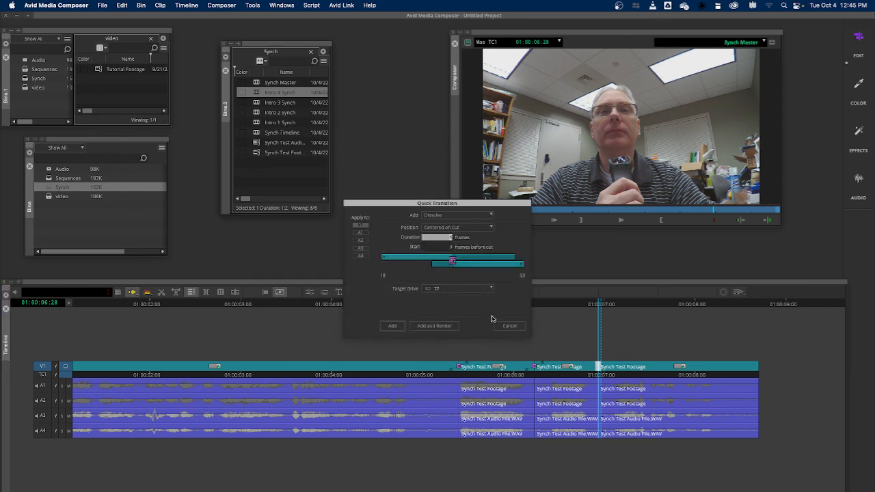
pyautogui.click(436, 328)
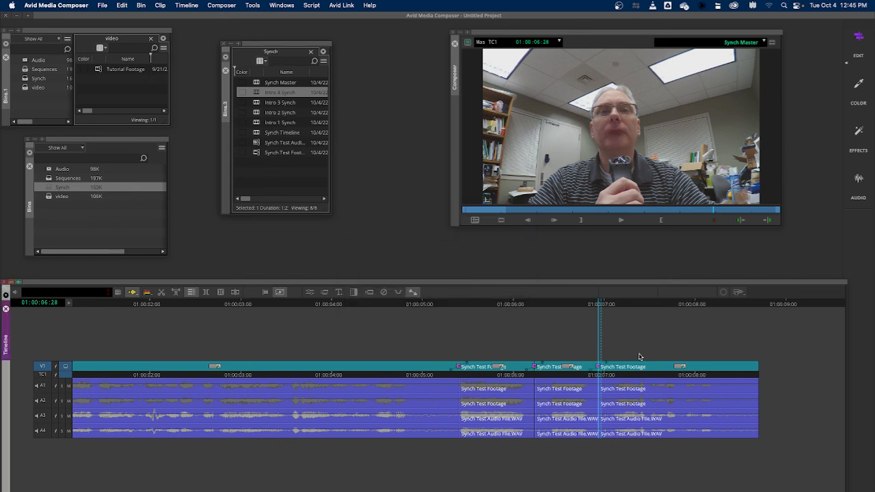
# Step: Play the sequence through all three dissolves to the end, and return the playhead to the first take
pyautogui.moveTo(600, 307); pyautogui.dragTo(217, 333)
pyautogui.press('space')
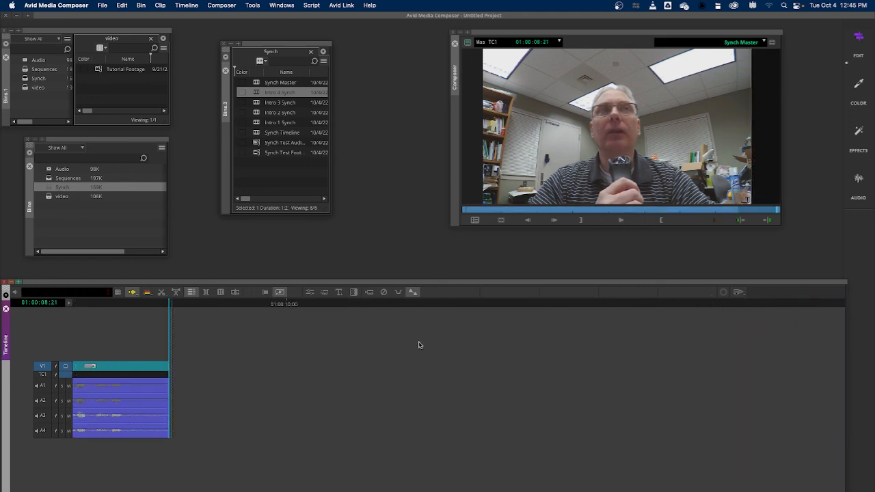
pyautogui.moveTo(170, 307); pyautogui.dragTo(414, 351)
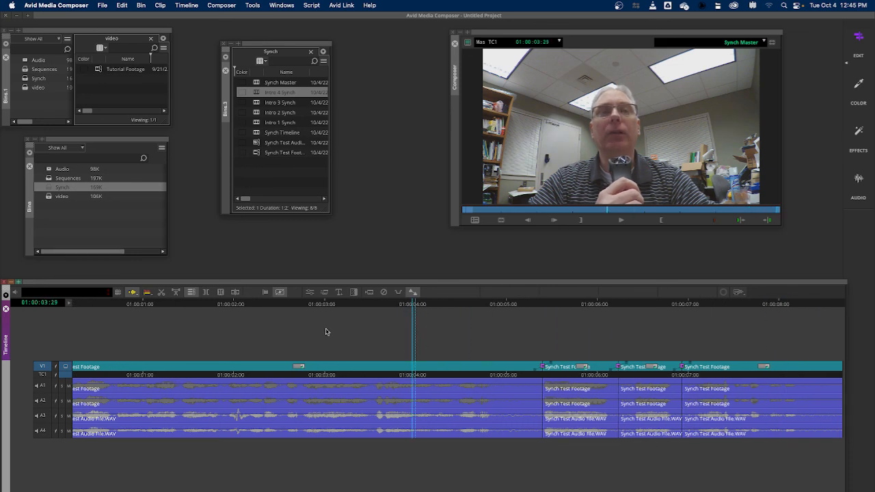